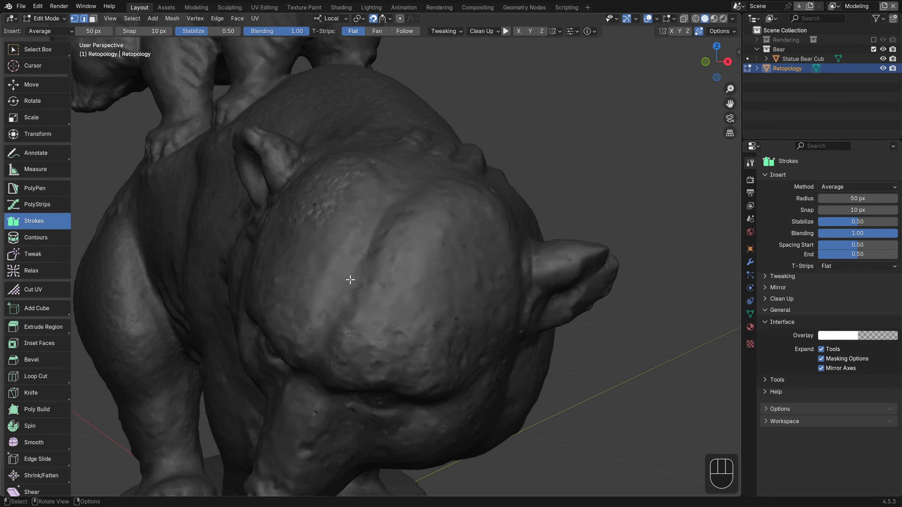
# - Draw a retopology stroke up the bear's forehead and set its strip count to 7
pyautogui.press('ctrl')
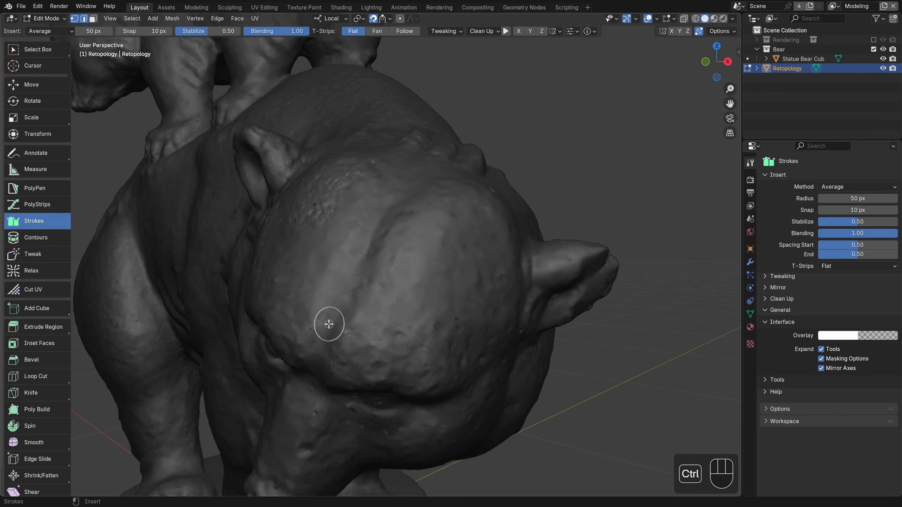
pyautogui.moveTo(323, 328)
pyautogui.keyDown('ctrl'); pyautogui.mouseDown()
pyautogui.moveTo(366, 227)
pyautogui.moveTo(393, 207)
pyautogui.mouseUp(); pyautogui.keyUp('ctrl')
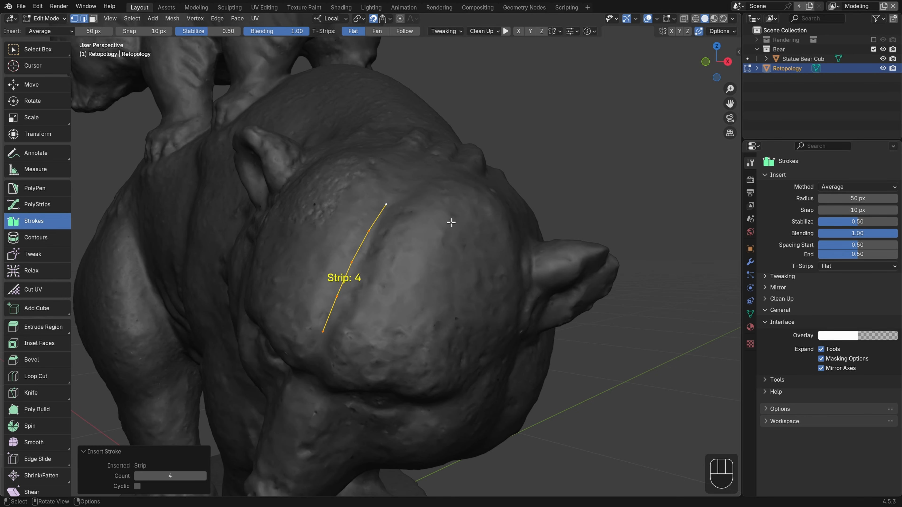
pyautogui.press('ctrl')
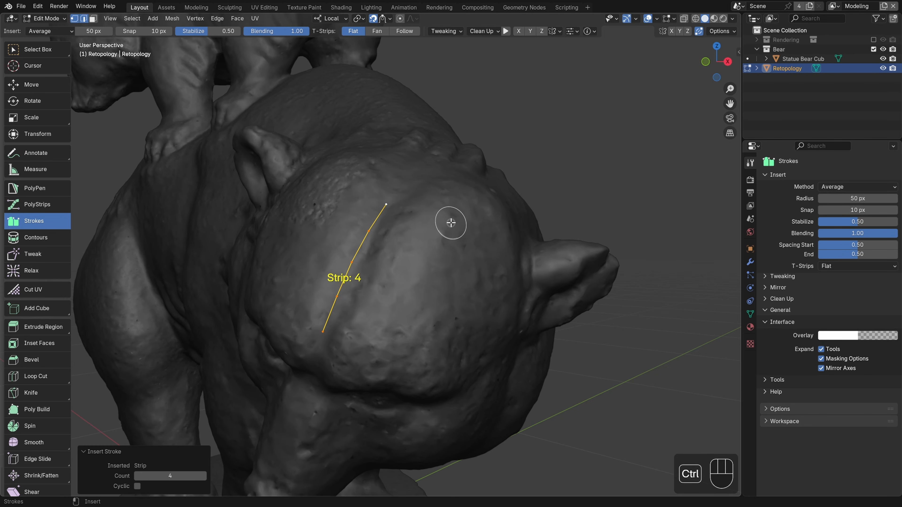
pyautogui.keyDown('ctrl'); pyautogui.scroll(3, 451, 223); pyautogui.keyUp('ctrl')
pyautogui.keyDown('ctrl'); pyautogui.scroll(2, 451, 222); pyautogui.keyUp('ctrl')
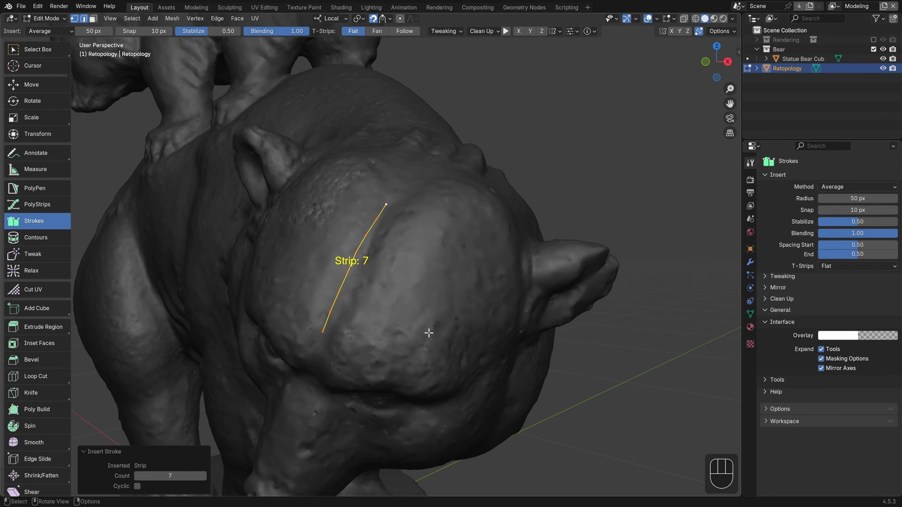
# - Try extending the strip into a face patch with a parallel stroke and with a crossing stroke, undoing each attempt
pyautogui.keyDown('ctrl'); pyautogui.moveTo(407, 350); pyautogui.dragTo(473, 229); pyautogui.keyUp('ctrl')
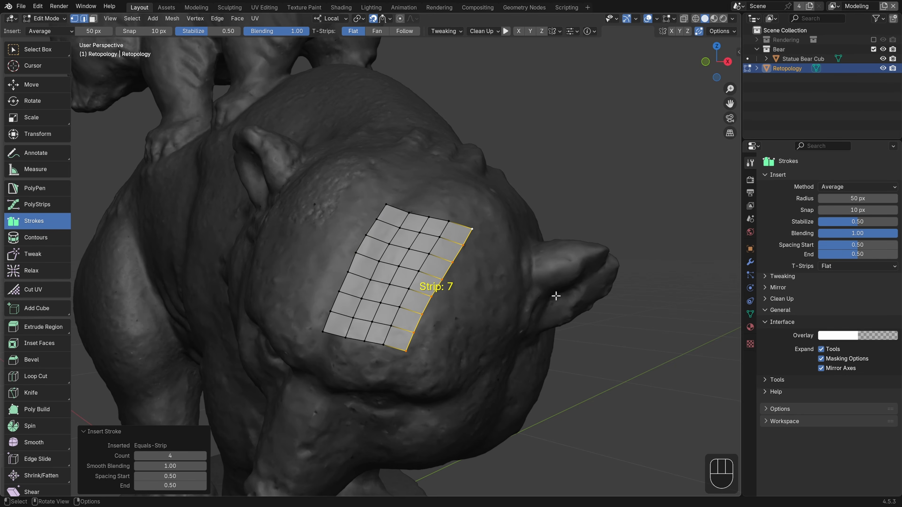
pyautogui.hotkey('ctrl', 'z')
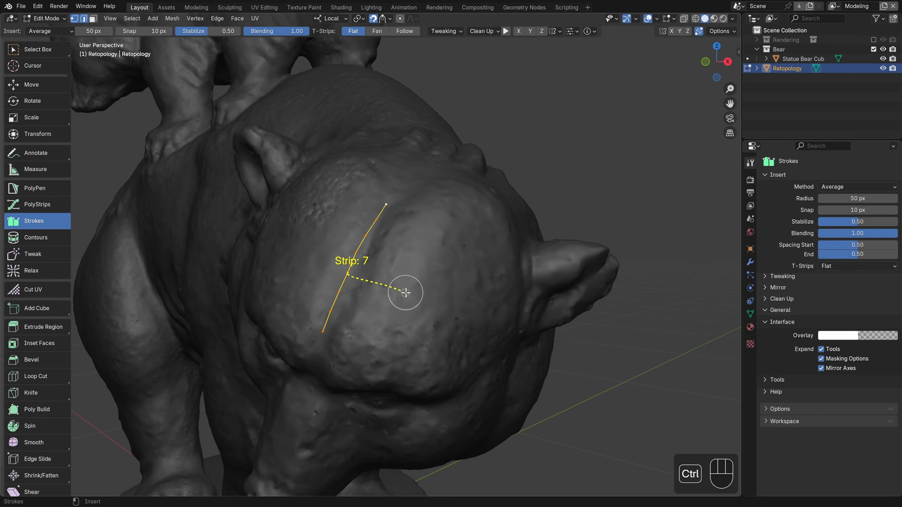
pyautogui.keyDown('ctrl'); pyautogui.click(436, 306); pyautogui.keyUp('ctrl')
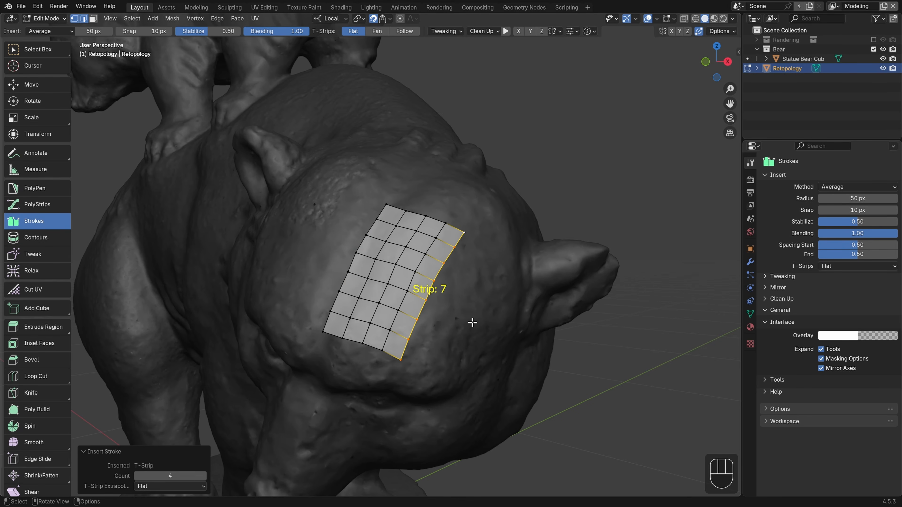
pyautogui.hotkey('ctrl', 'z')
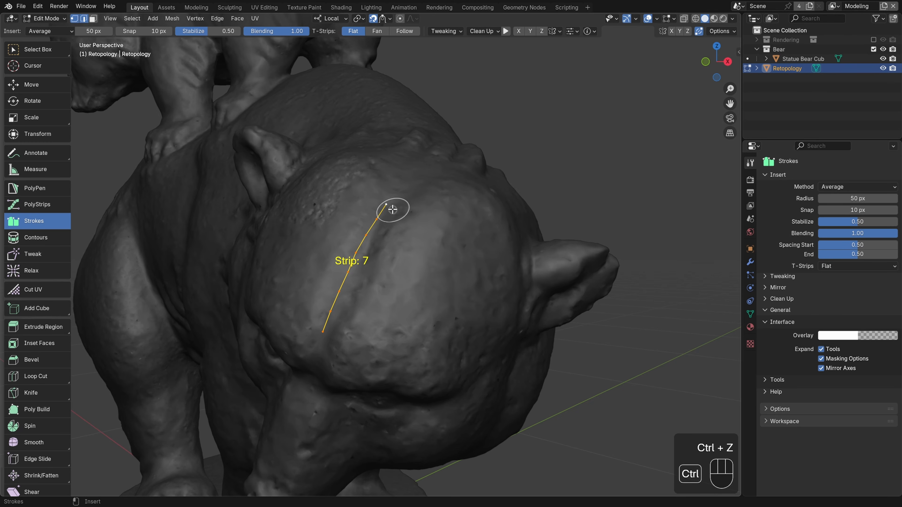
# - Extend the strip into a grid patch with a C-shaped stroke, set the count to 6, and deselect everything
pyautogui.moveTo(414, 227)
pyautogui.keyDown('ctrl'); pyautogui.mouseDown()
pyautogui.moveTo(469, 246)
pyautogui.moveTo(419, 347)
pyautogui.moveTo(323, 332)
pyautogui.mouseUp(); pyautogui.keyUp('ctrl')
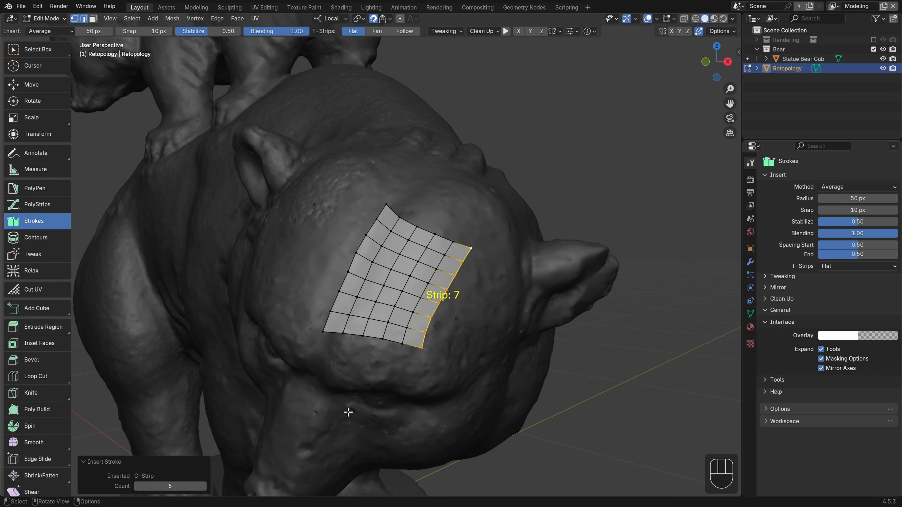
pyautogui.press('ctrl')
pyautogui.keyDown('ctrl'); pyautogui.scroll(3, 348, 412); pyautogui.keyUp('ctrl')
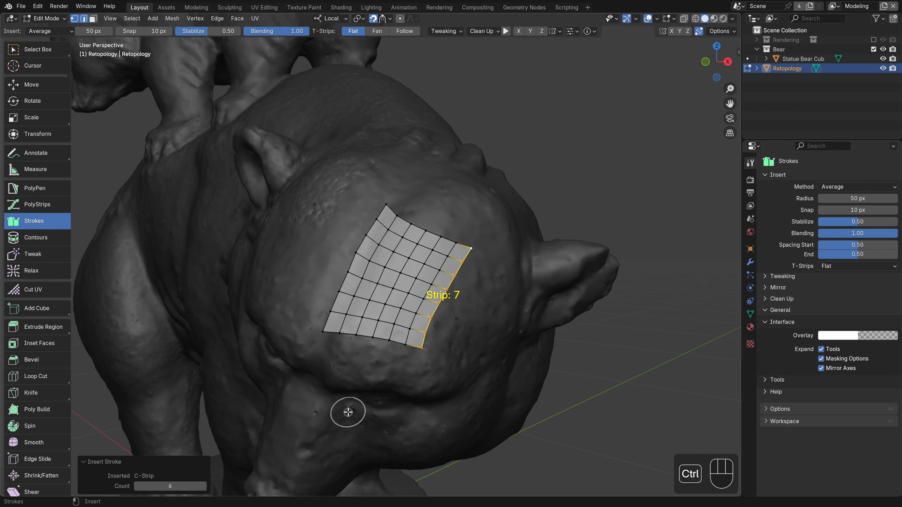
pyautogui.keyDown('ctrl'); pyautogui.scroll(-4, 348, 412); pyautogui.keyUp('ctrl')
pyautogui.keyDown('ctrl'); pyautogui.scroll(2, 348, 413); pyautogui.keyUp('ctrl')
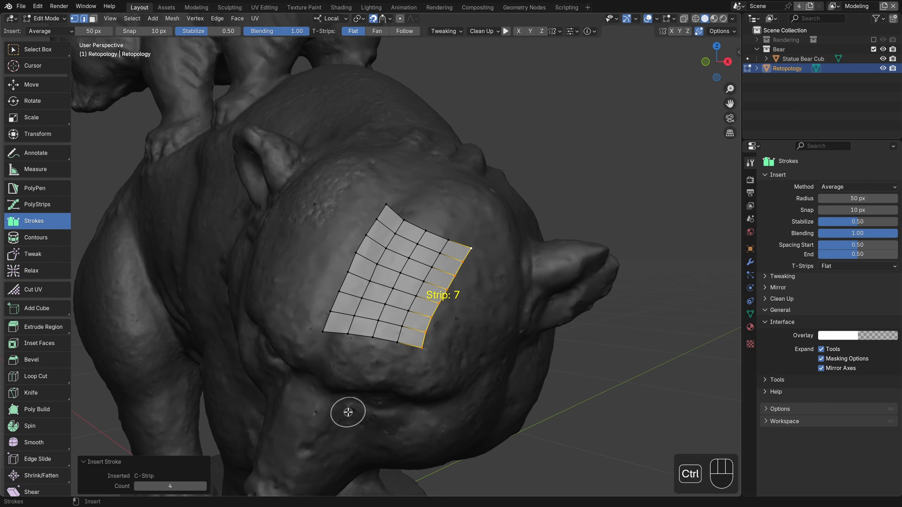
pyautogui.hotkey('alt', 'a')
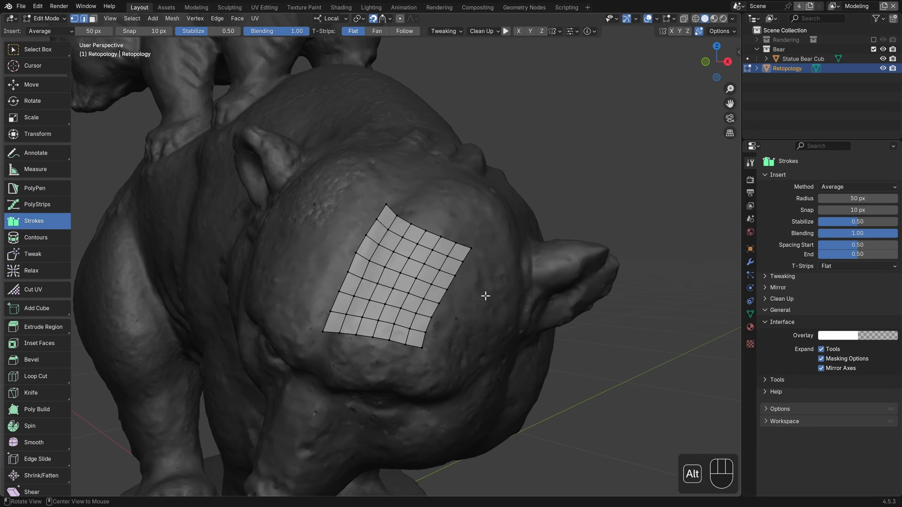
# - Build a smaller patch three rows high and two columns wide below the ear, using two roughly parallel strokes
pyautogui.keyDown('alt'); pyautogui.moveTo(463, 298); pyautogui.dragTo(476, 308, button='right'); pyautogui.keyUp('alt')
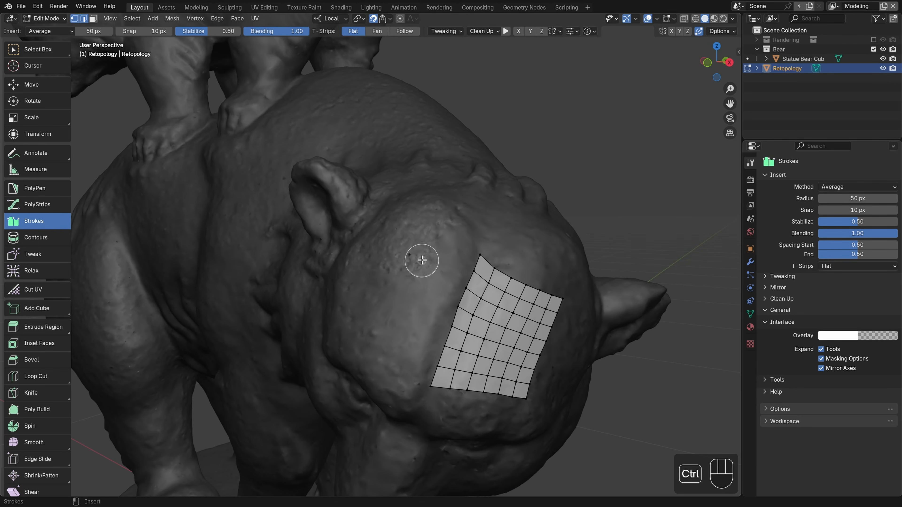
pyautogui.keyDown('ctrl'); pyautogui.moveTo(408, 281); pyautogui.dragTo(377, 372); pyautogui.keyUp('ctrl')
pyautogui.keyDown('alt'); pyautogui.moveTo(473, 296); pyautogui.dragTo(489, 293, button='right'); pyautogui.keyUp('alt')
pyautogui.keyDown('ctrl'); pyautogui.moveTo(491, 266); pyautogui.dragTo(476, 337); pyautogui.keyUp('ctrl')
# - Bridge the small patch's facing edge loop to the larger patch with two columns, testing the connection shift and leaving it at 0
pyautogui.keyDown('alt'); pyautogui.moveTo(566, 322); pyautogui.dragTo(424, 303, button='right'); pyautogui.keyUp('alt')
pyautogui.doubleClick(425, 299)
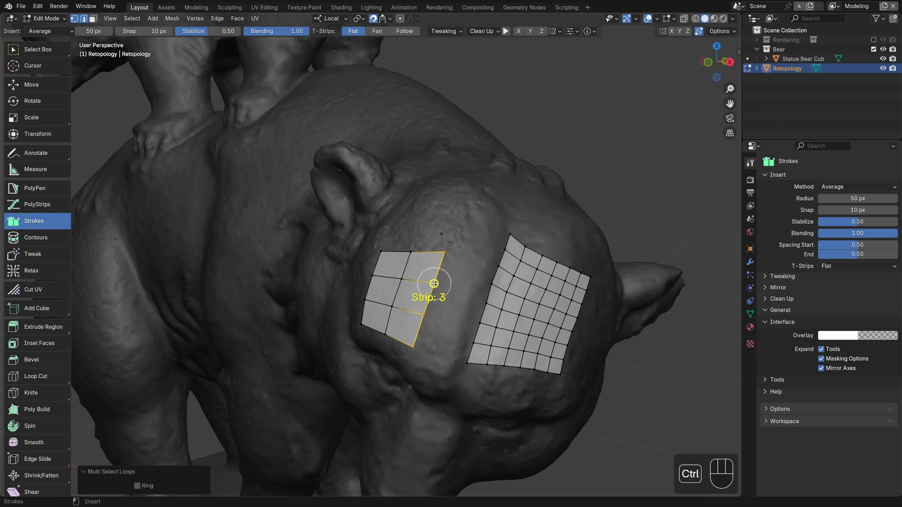
pyautogui.keyDown('ctrl'); pyautogui.click(484, 302); pyautogui.keyUp('ctrl')
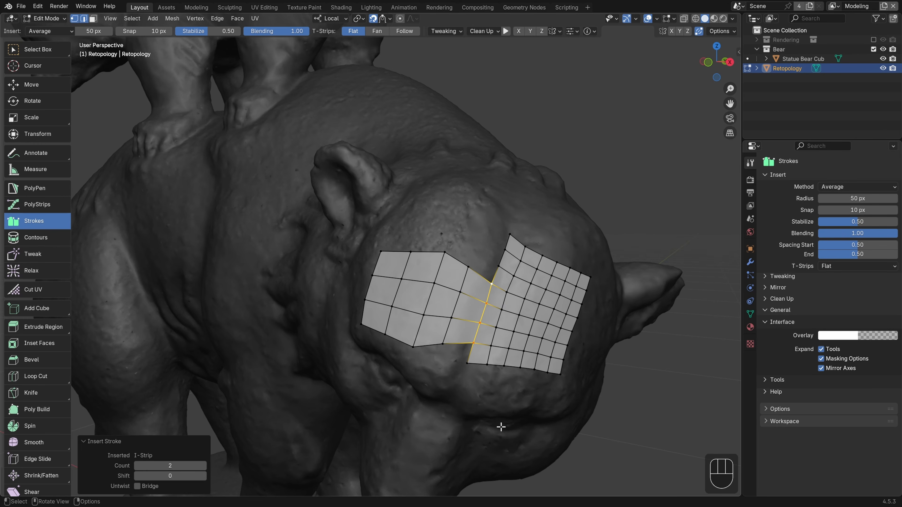
pyautogui.keyDown('alt'); pyautogui.scroll(1, 501, 427); pyautogui.keyUp('alt')
pyautogui.keyDown('alt'); pyautogui.scroll(-3, 501, 427); pyautogui.keyUp('alt')
pyautogui.keyDown('alt'); pyautogui.scroll(1, 501, 427); pyautogui.keyUp('alt')
pyautogui.keyDown('alt'); pyautogui.scroll(1, 501, 427); pyautogui.keyUp('alt')
pyautogui.keyDown('alt'); pyautogui.scroll(1, 501, 427); pyautogui.keyUp('alt')
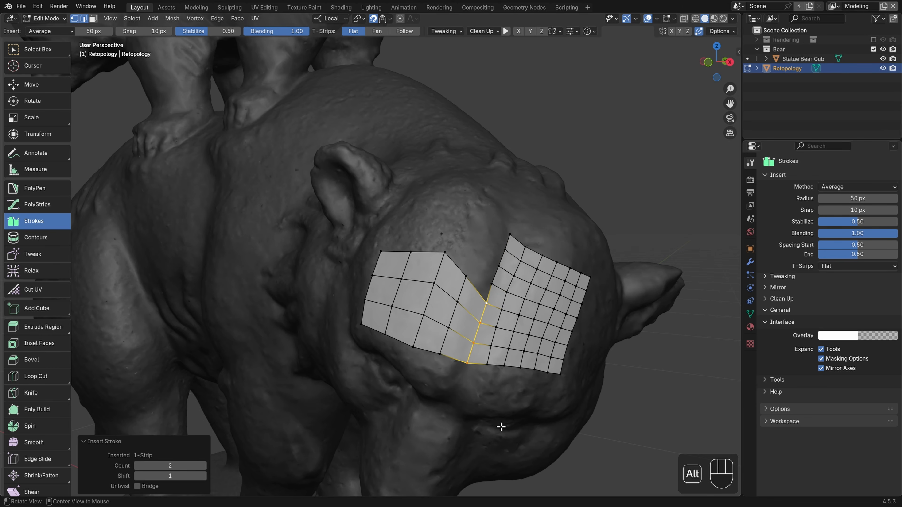
pyautogui.keyDown('alt'); pyautogui.scroll(-1, 501, 427); pyautogui.keyUp('alt')
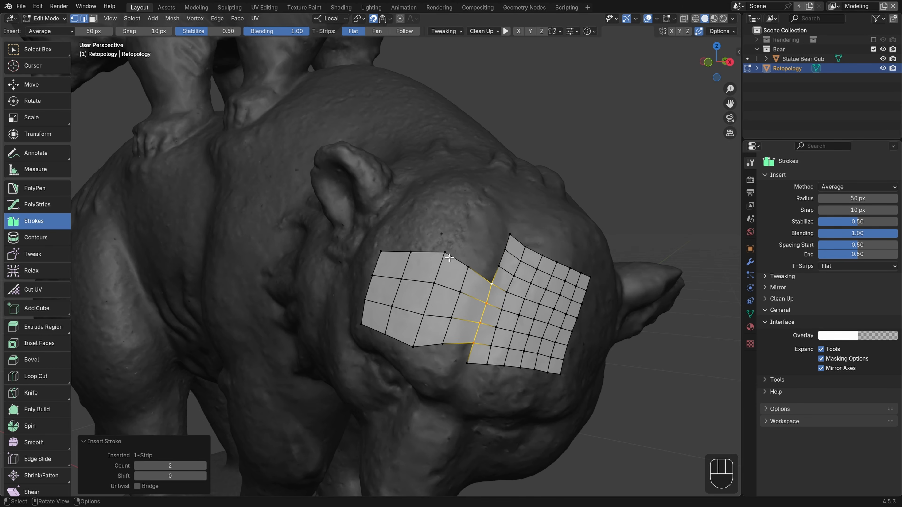
# - Even out the vertices along the bridge's upper border and select the larger patch's edge from the bridge to its upper corner
pyautogui.moveTo(444, 258)
pyautogui.mouseDown()
pyautogui.moveTo(439, 268)
pyautogui.moveTo(408, 259)
pyautogui.mouseUp()
pyautogui.moveTo(470, 265); pyautogui.dragTo(491, 285)
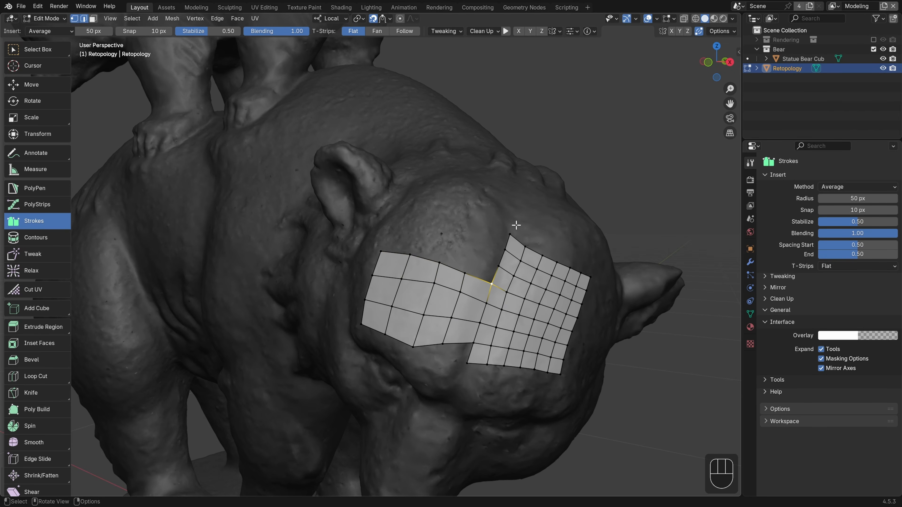
pyautogui.hotkey('shift', 'ctrl')
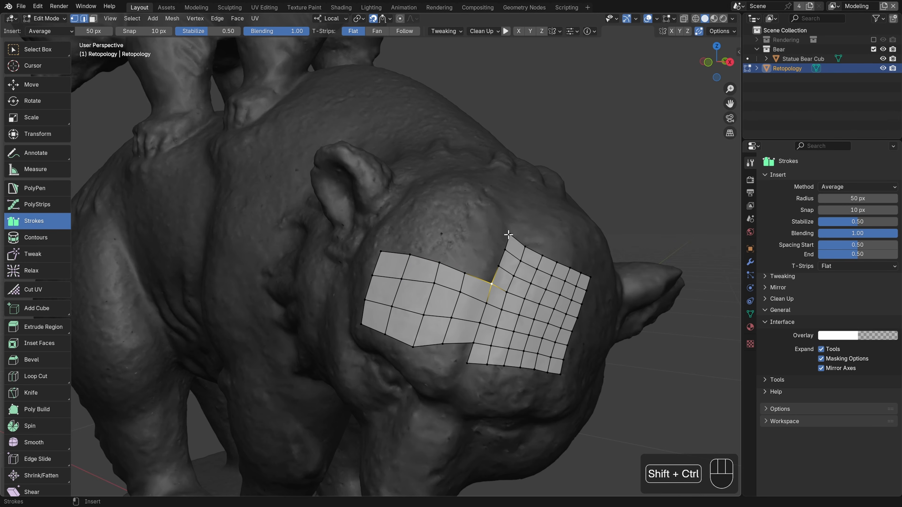
pyautogui.keyDown('ctrl'); pyautogui.keyDown('shift'); pyautogui.click(508, 235); pyautogui.keyUp('shift'); pyautogui.keyUp('ctrl')
pyautogui.keyDown('alt'); pyautogui.moveTo(471, 246); pyautogui.dragTo(477, 259, button='middle'); pyautogui.keyUp('alt')
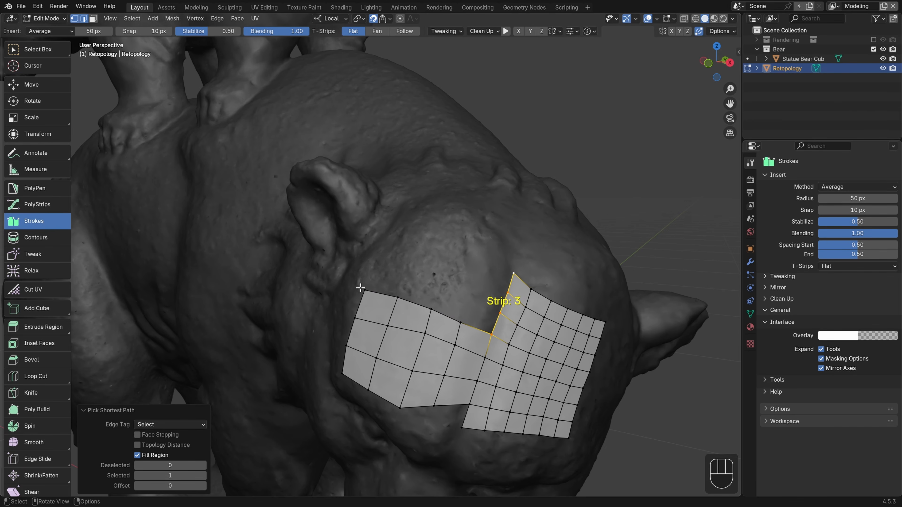
# - Fill the gap above the bridge with a stroke from the small patch's outer corner toward the ear, and undo it
pyautogui.press('ctrl')
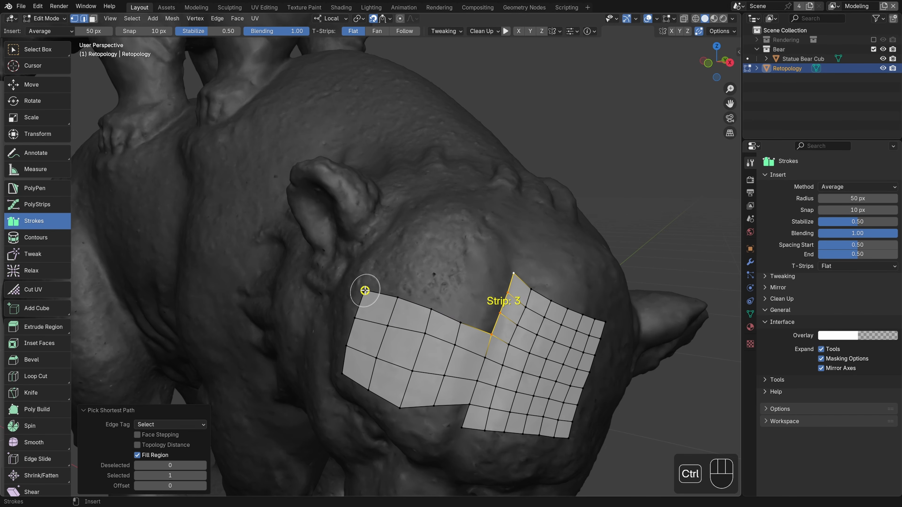
pyautogui.keyDown('ctrl'); pyautogui.moveTo(366, 288); pyautogui.dragTo(395, 228); pyautogui.keyUp('ctrl')
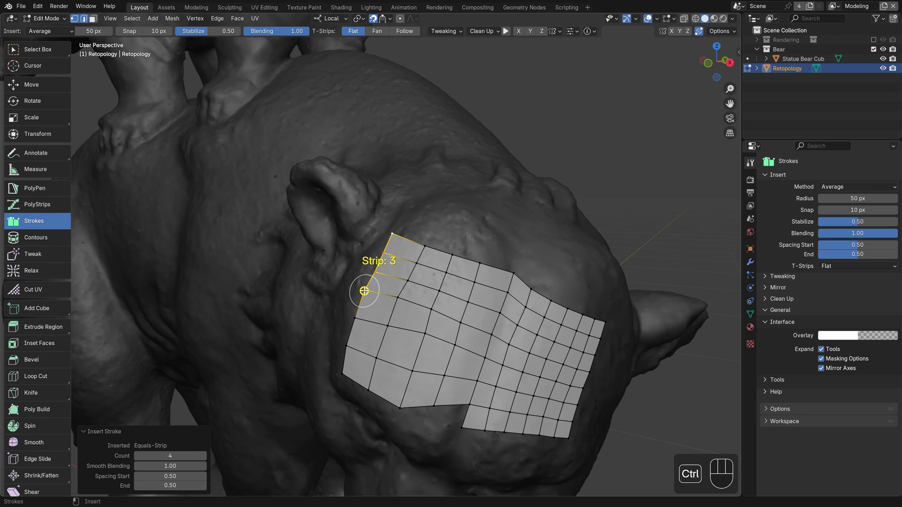
pyautogui.hotkey('ctrl', 'z')
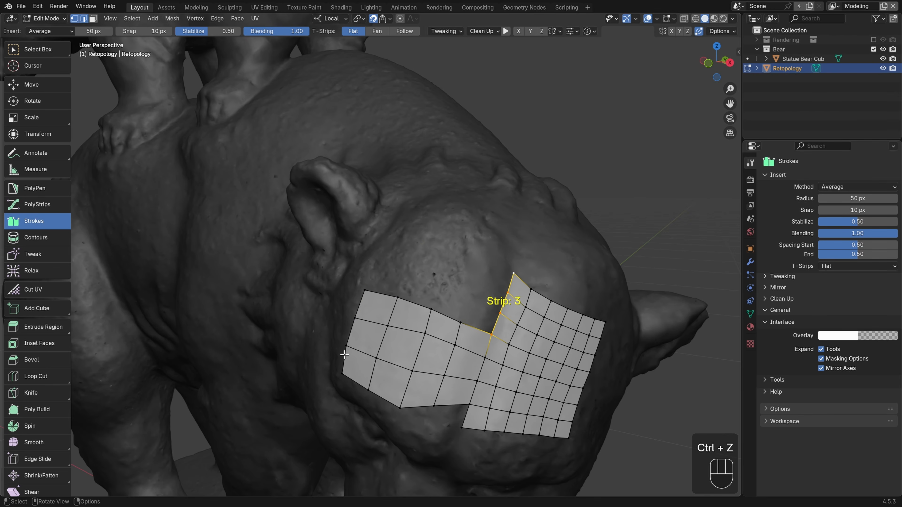
# - Select the four-segment upper border, fill the gap with a stroke from the larger patch's corner toward the ear, and undo it
pyautogui.click(362, 292)
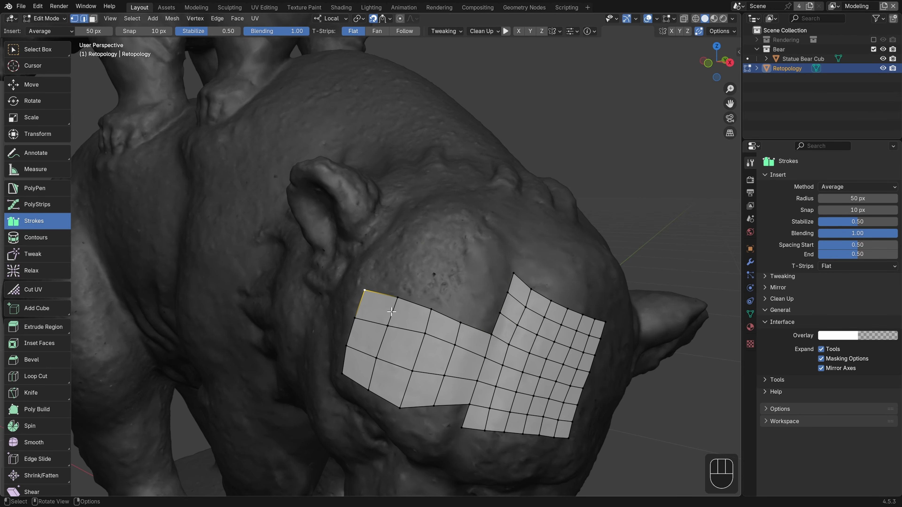
pyautogui.keyDown('ctrl'); pyautogui.keyDown('shift'); pyautogui.click(488, 335); pyautogui.keyUp('shift'); pyautogui.keyUp('ctrl')
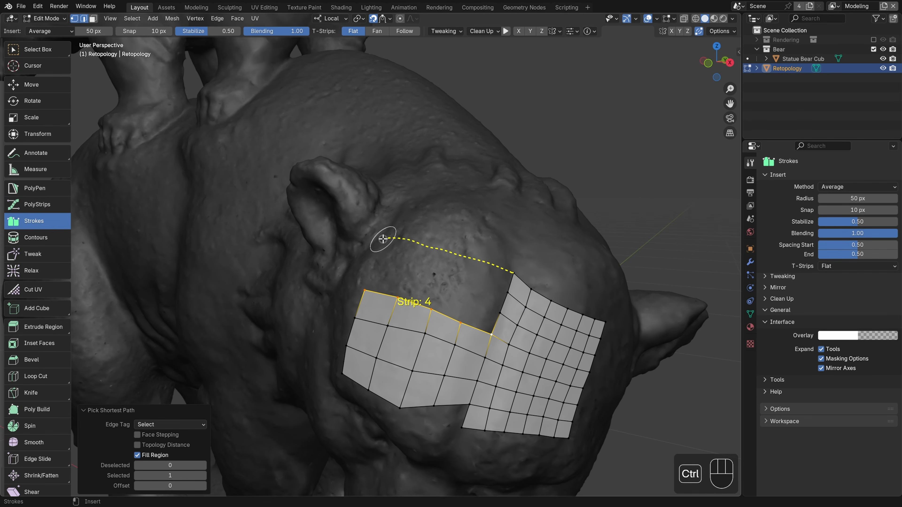
pyautogui.keyDown('ctrl'); pyautogui.click(383, 241); pyautogui.keyUp('ctrl')
pyautogui.hotkey('ctrl', 'z')
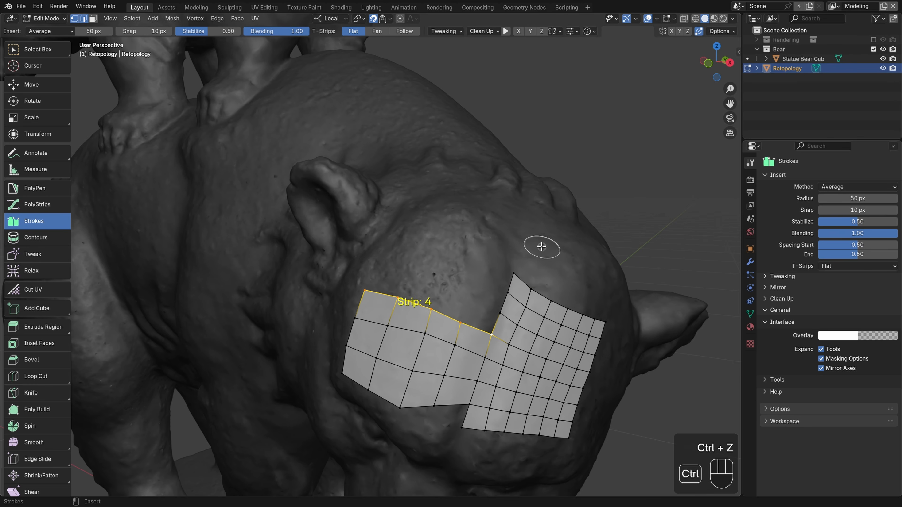
# - Reselect the larger patch's three-segment side edge and fill the gap with a stroke upward from the small patch's outer corner
pyautogui.hotkey('ctrl', 'z')
pyautogui.keyDown('shift'); pyautogui.click(500, 316); pyautogui.keyUp('shift')
pyautogui.keyDown('shift'); pyautogui.click(492, 335); pyautogui.keyUp('shift')
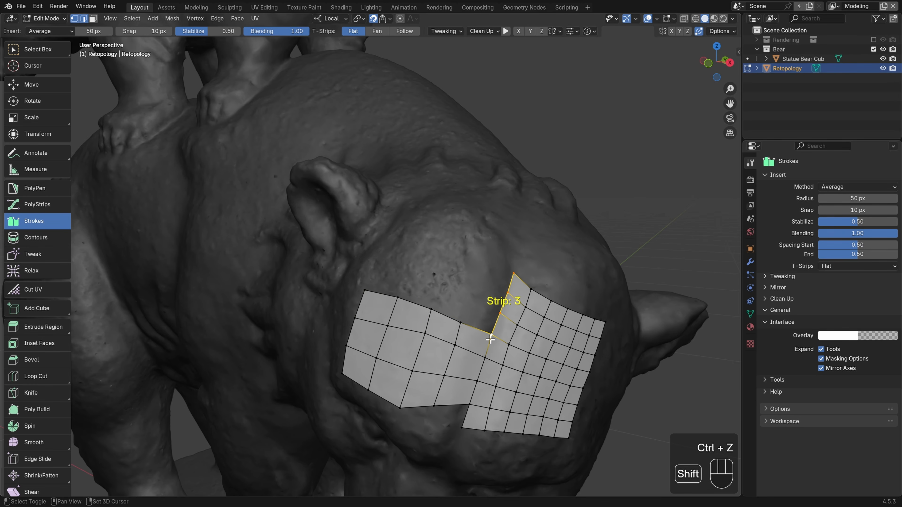
pyautogui.keyDown('ctrl'); pyautogui.moveTo(366, 290); pyautogui.dragTo(391, 241); pyautogui.keyUp('ctrl')
# - Select and delete all of the retopology geometry
pyautogui.press('a')
pyautogui.press('x')
pyautogui.click(531, 237)
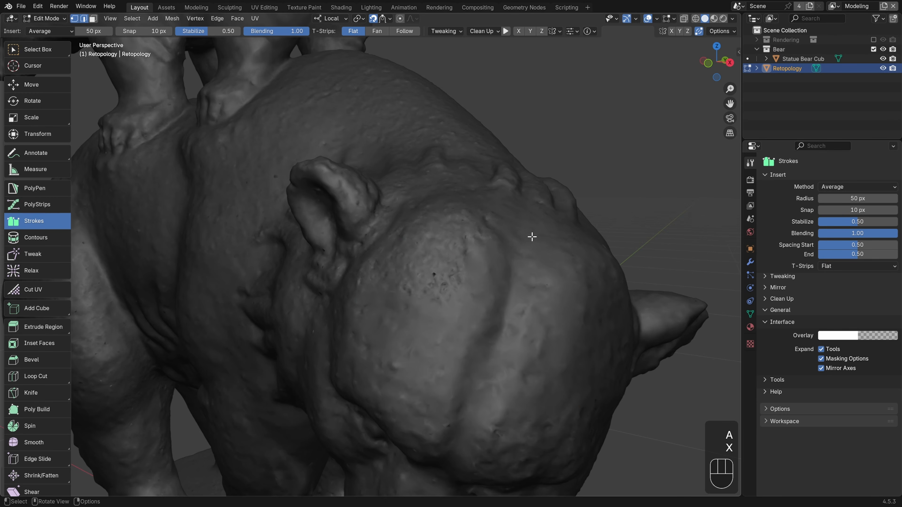
# - Draw a new stroke up the middle of the bear's forehead and set its strip count to 10
pyautogui.keyDown('alt'); pyautogui.moveTo(516, 296); pyautogui.dragTo(507, 294, button='middle'); pyautogui.keyUp('alt')
pyautogui.moveTo(459, 313)
pyautogui.keyDown('ctrl'); pyautogui.keyDown('alt'); pyautogui.mouseDown(button='middle')
pyautogui.moveTo(441, 286)
pyautogui.moveTo(441, 304)
pyautogui.mouseUp(button='middle'); pyautogui.keyUp('alt'); pyautogui.keyUp('ctrl')
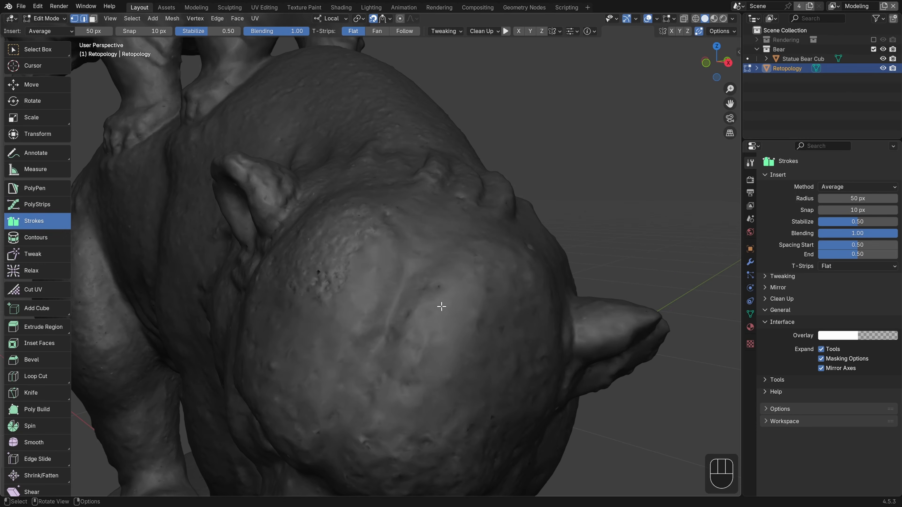
pyautogui.keyDown('ctrl'); pyautogui.moveTo(347, 422); pyautogui.dragTo(409, 279); pyautogui.keyUp('ctrl')
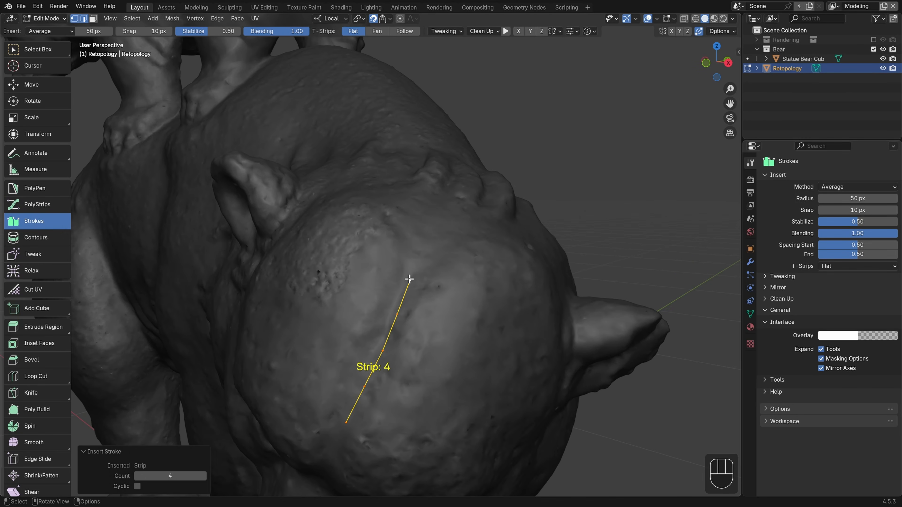
pyautogui.press('ctrl')
pyautogui.keyDown('ctrl'); pyautogui.scroll(6, 409, 279); pyautogui.keyUp('ctrl')
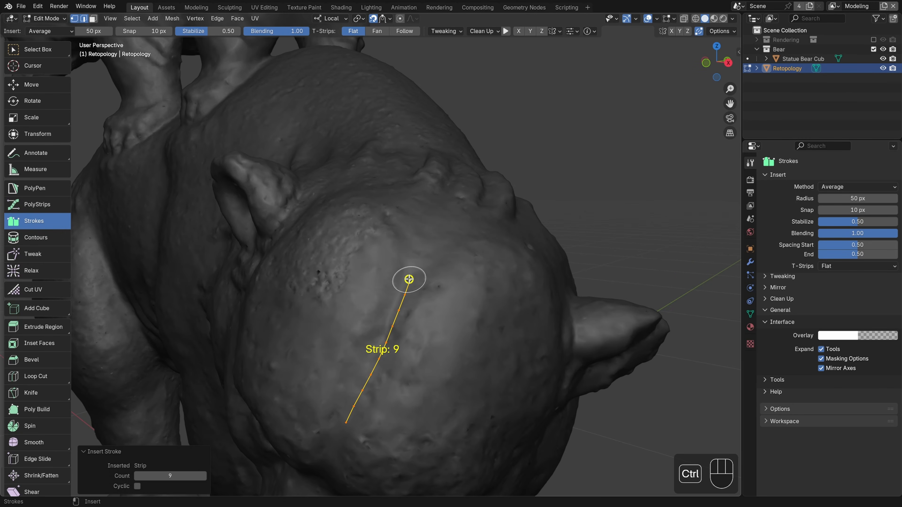
pyautogui.keyDown('alt'); pyautogui.moveTo(392, 375); pyautogui.dragTo(415, 310); pyautogui.keyUp('alt')
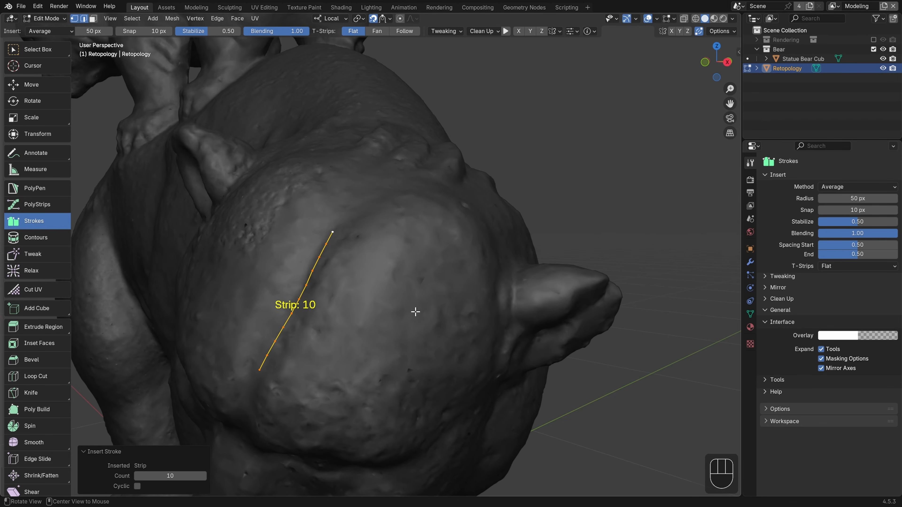
# - Extend the strip with a parallel stroke into a patch two columns wide, and deselect everything
pyautogui.press('ctrl')
pyautogui.moveTo(282, 384)
pyautogui.keyDown('ctrl'); pyautogui.mouseDown()
pyautogui.moveTo(340, 300)
pyautogui.moveTo(365, 237)
pyautogui.mouseUp(); pyautogui.keyUp('ctrl')
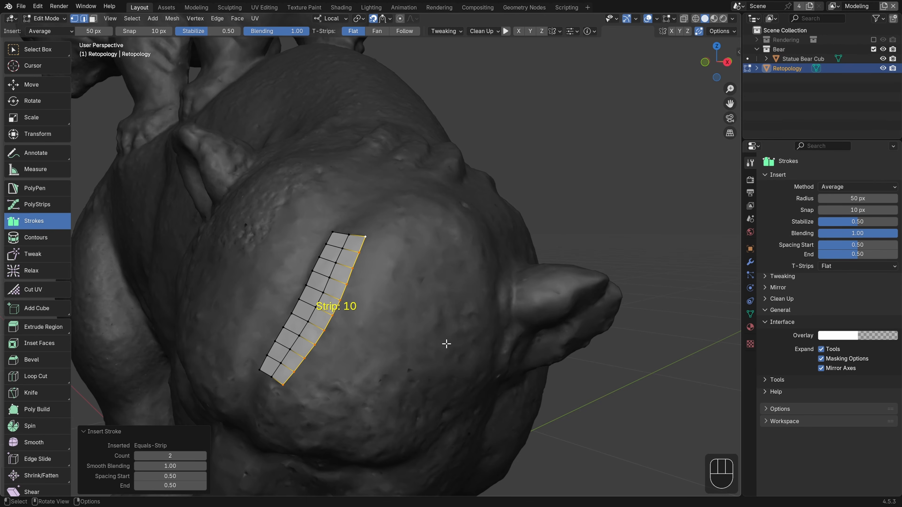
pyautogui.hotkey('alt', 'a')
# - Select the three lowest segments of the patch's outer edge and extend them across the brow with a short parallel stroke
pyautogui.click(288, 380)
pyautogui.keyDown('shift'); pyautogui.click(301, 361); pyautogui.keyUp('shift')
pyautogui.keyDown('shift'); pyautogui.click(314, 348); pyautogui.keyUp('shift')
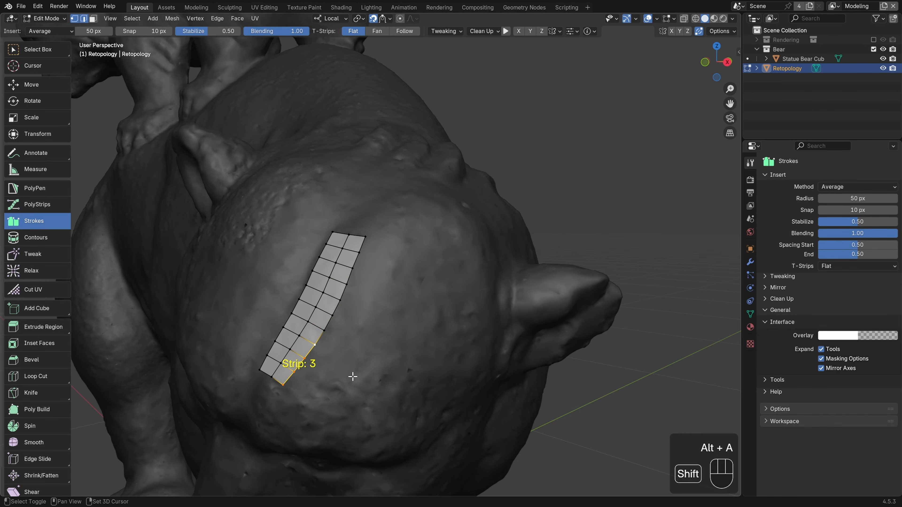
pyautogui.keyDown('ctrl'); pyautogui.moveTo(374, 423); pyautogui.dragTo(392, 395); pyautogui.keyUp('ctrl')
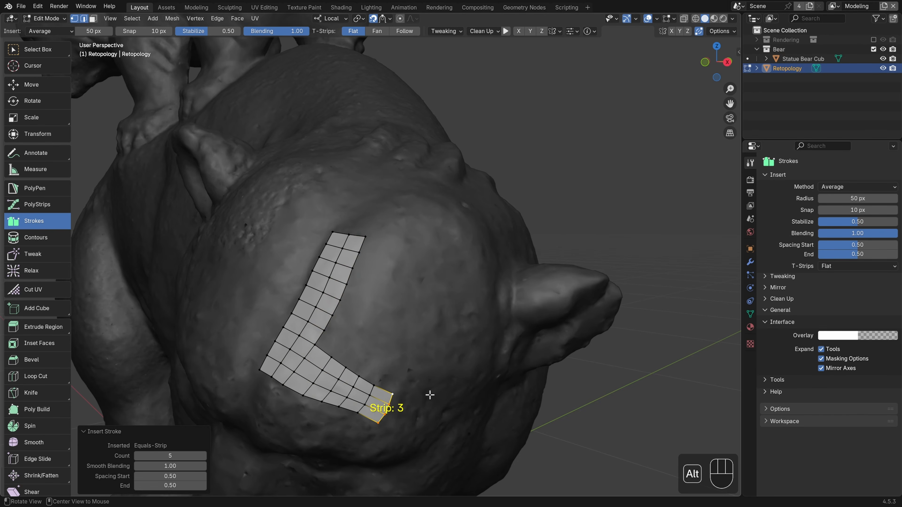
# - Select the two outermost segments on the brow strip's upper edge and extend them up the forehead with a short parallel stroke
pyautogui.moveTo(429, 395); pyautogui.dragTo(417, 388, button='middle')
pyautogui.click(333, 356)
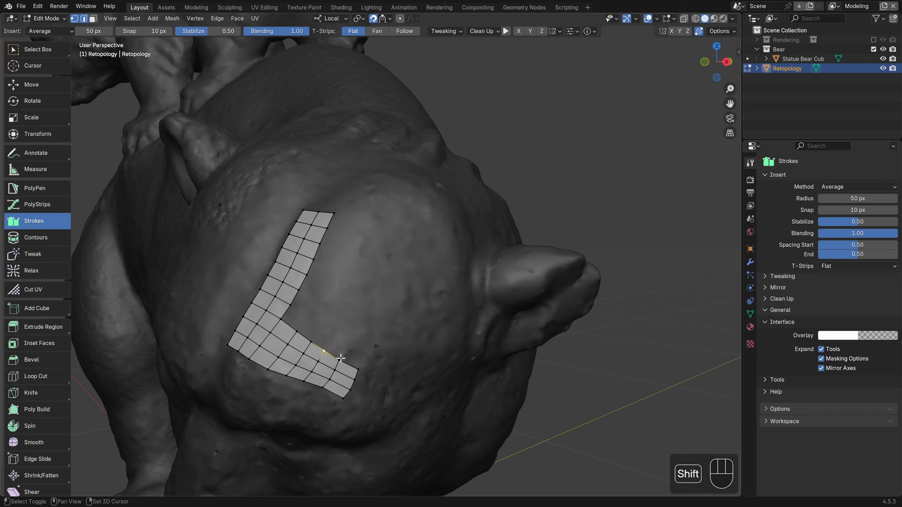
pyautogui.keyDown('shift'); pyautogui.click(353, 367); pyautogui.keyUp('shift')
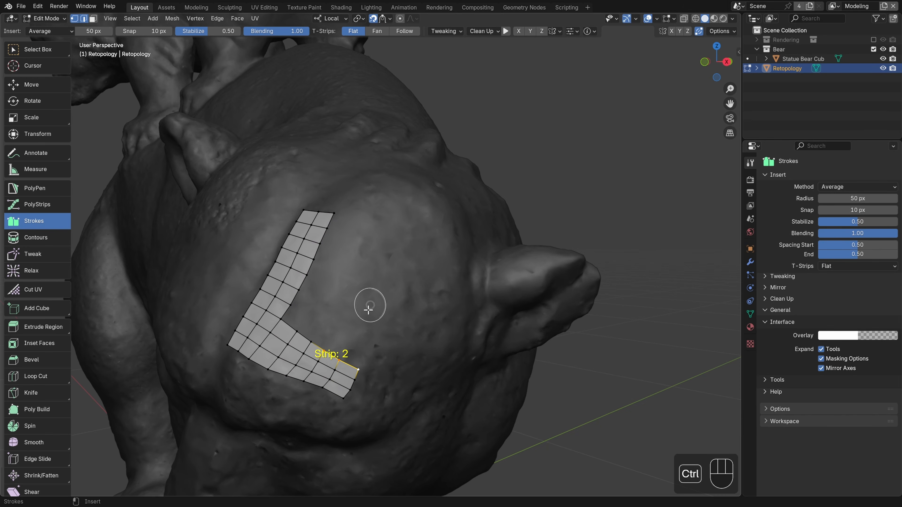
pyautogui.keyDown('ctrl'); pyautogui.moveTo(382, 226); pyautogui.dragTo(408, 241); pyautogui.keyUp('ctrl')
pyautogui.keyDown('alt'); pyautogui.moveTo(456, 302); pyautogui.dragTo(461, 302); pyautogui.keyUp('alt')
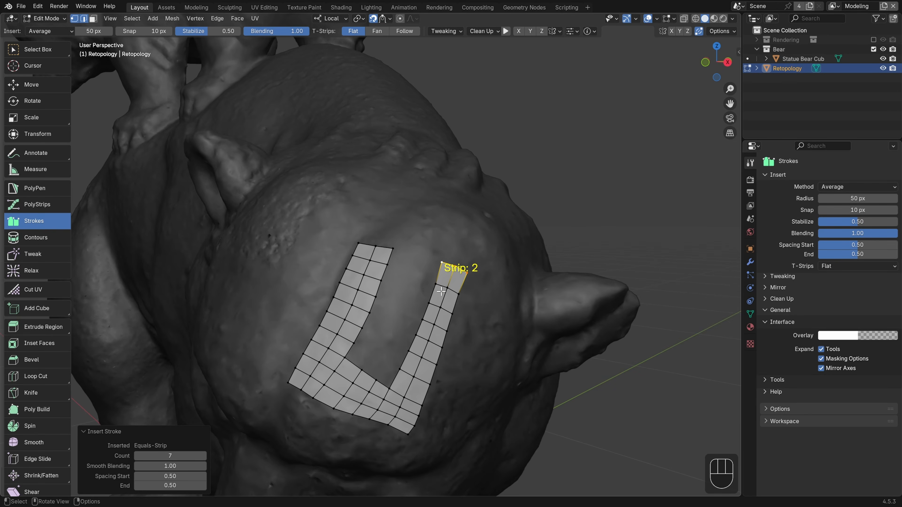
# - Select the three inner brow-strip segments at the base of the gap between the two upright columns
pyautogui.click(380, 383)
pyautogui.keyDown('shift'); pyautogui.click(360, 372); pyautogui.keyUp('shift')
pyautogui.keyDown('shift'); pyautogui.click(345, 358); pyautogui.keyUp('shift')
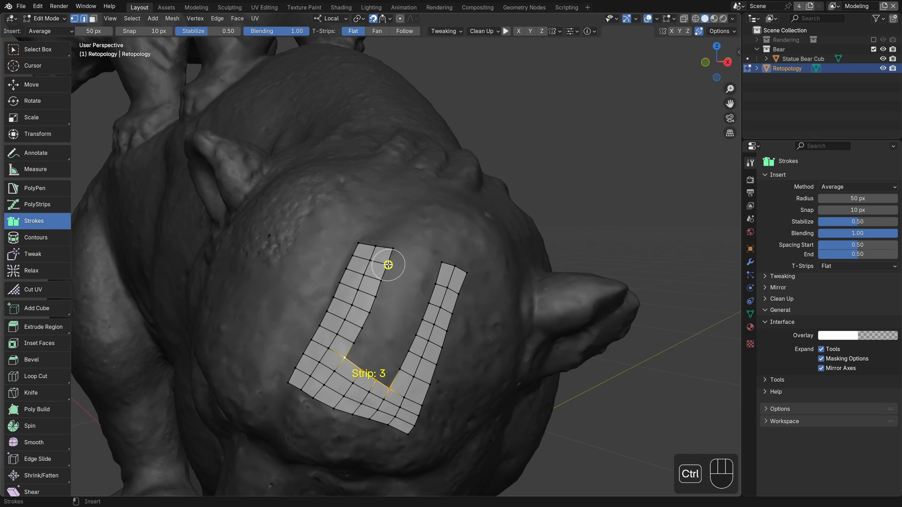
# - Try filling the gap between the two columns with a stroke, vary its count up to 7, and undo the fill
pyautogui.keyDown('ctrl'); pyautogui.click(430, 286); pyautogui.keyUp('ctrl')
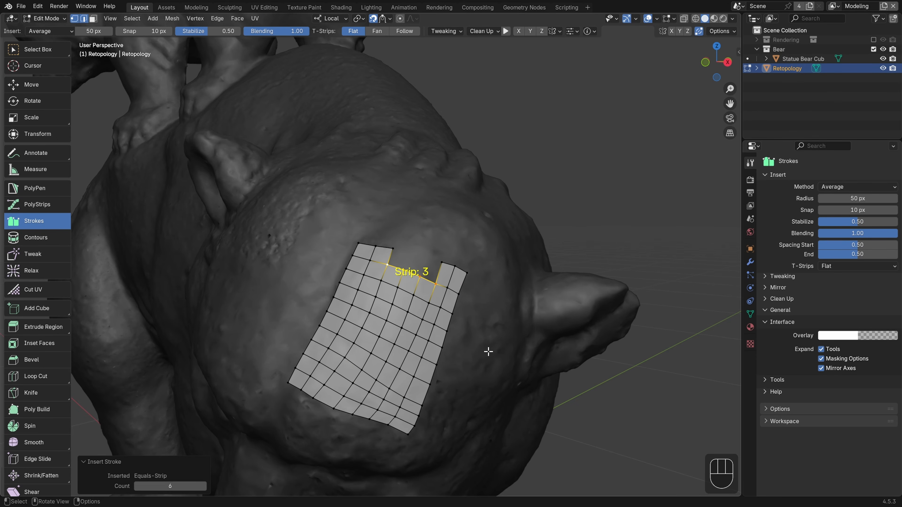
pyautogui.keyDown('ctrl'); pyautogui.scroll(-3, 489, 351); pyautogui.keyUp('ctrl')
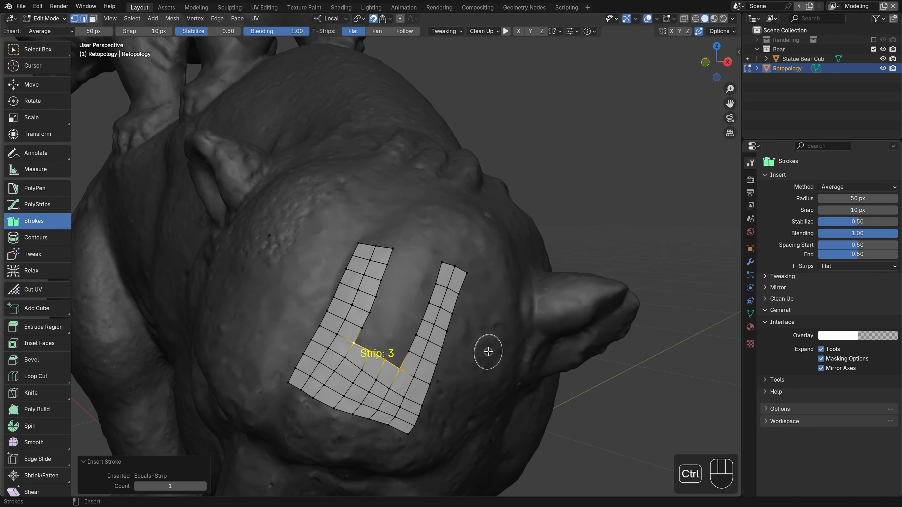
pyautogui.keyDown('ctrl'); pyautogui.scroll(3, 488, 352); pyautogui.keyUp('ctrl')
pyautogui.keyDown('ctrl'); pyautogui.scroll(-3, 488, 351); pyautogui.keyUp('ctrl')
pyautogui.keyDown('ctrl'); pyautogui.scroll(3, 488, 352); pyautogui.keyUp('ctrl')
pyautogui.keyDown('ctrl'); pyautogui.scroll(-2, 489, 352); pyautogui.keyUp('ctrl')
pyautogui.keyDown('ctrl'); pyautogui.scroll(2, 488, 351); pyautogui.keyUp('ctrl')
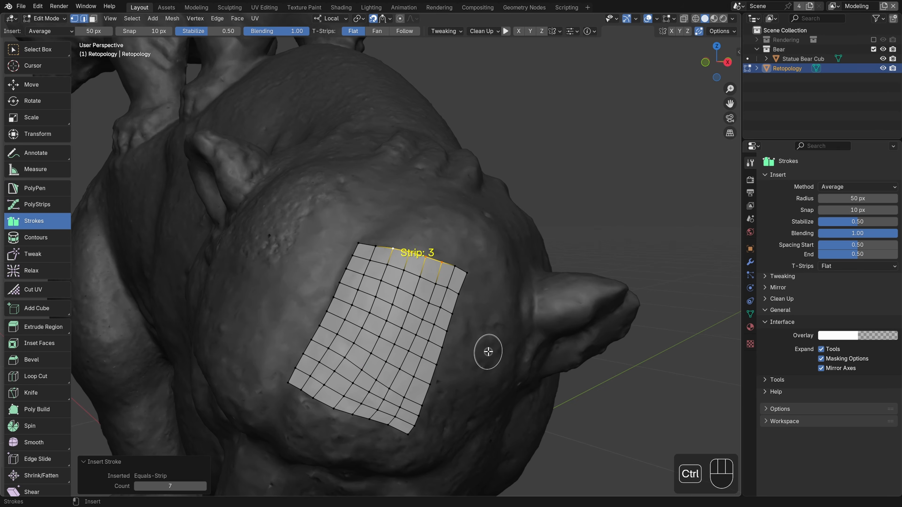
pyautogui.hotkey('ctrl', 'z')
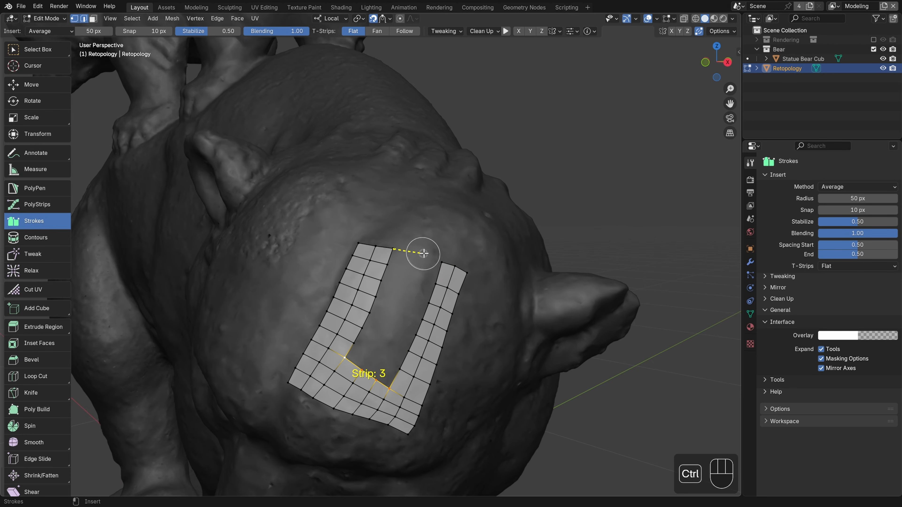
# - Fill the gap with a stroke joining the top inner corners of the two columns, and deselect everything
pyautogui.keyDown('ctrl'); pyautogui.click(444, 260); pyautogui.keyUp('ctrl')
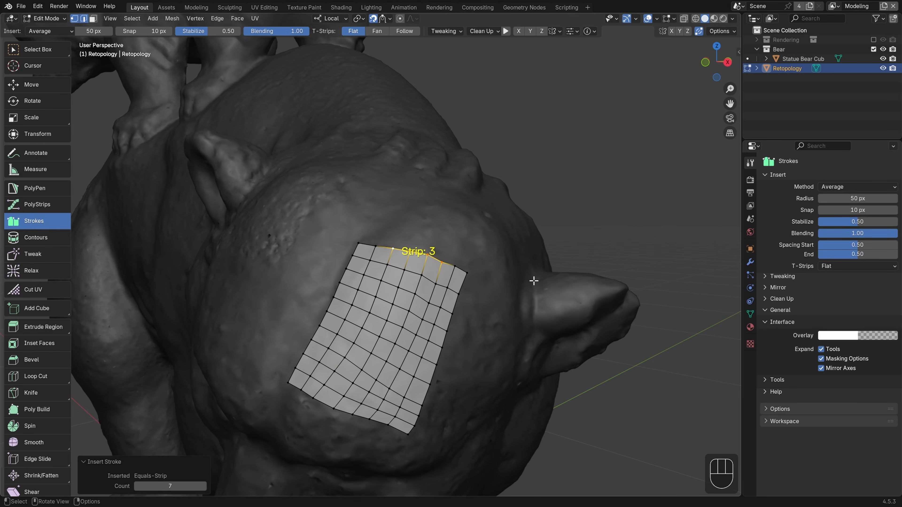
pyautogui.moveTo(351, 253); pyautogui.dragTo(468, 224, button='middle')
pyautogui.hotkey('alt', 'a')
# - Draw a closed loop around the bear's eye from an upper and a lower stroke, and set its count to 14
pyautogui.keyDown('alt'); pyautogui.keyDown('shift'); pyautogui.moveTo(468, 224); pyautogui.dragTo(458, 236, button='middle'); pyautogui.keyUp('shift'); pyautogui.keyUp('alt')
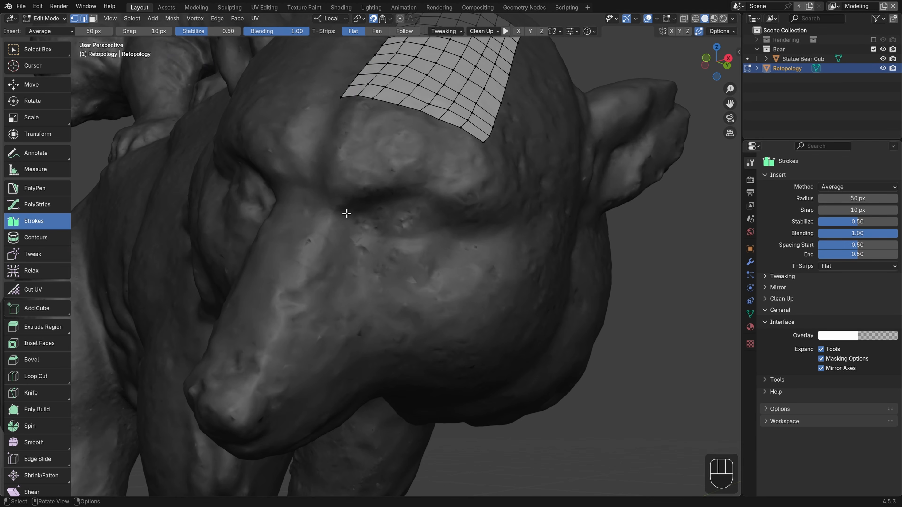
pyautogui.moveTo(342, 215)
pyautogui.keyDown('ctrl'); pyautogui.mouseDown()
pyautogui.moveTo(376, 195)
pyautogui.moveTo(457, 206)
pyautogui.mouseUp(); pyautogui.keyUp('ctrl')
pyautogui.moveTo(448, 236)
pyautogui.keyDown('ctrl'); pyautogui.mouseDown()
pyautogui.moveTo(374, 234)
pyautogui.moveTo(342, 216)
pyautogui.mouseUp(); pyautogui.keyUp('ctrl')
pyautogui.keyDown('ctrl'); pyautogui.scroll(6, 358, 342); pyautogui.keyUp('ctrl')
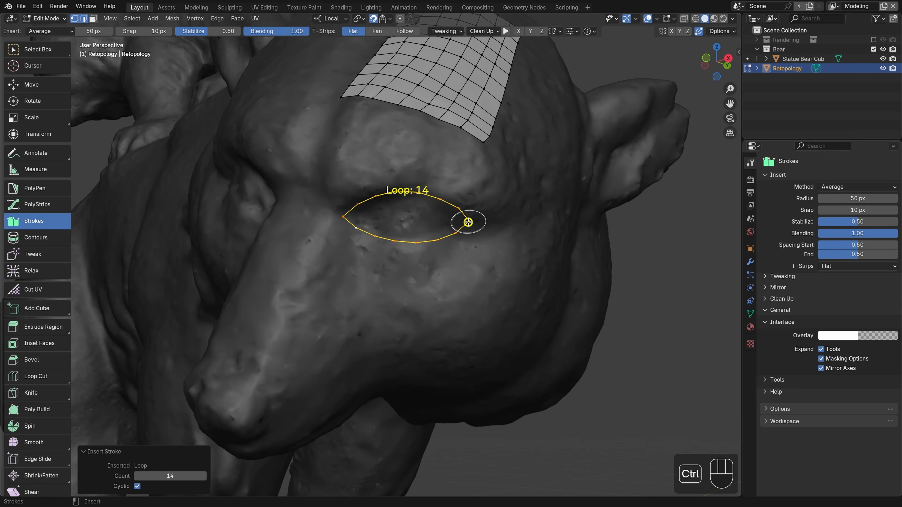
# - Try extending the eye loop inward and outward with short strokes starting at its outer corner, undoing each attempt
pyautogui.keyDown('ctrl'); pyautogui.click(458, 223); pyautogui.keyUp('ctrl')
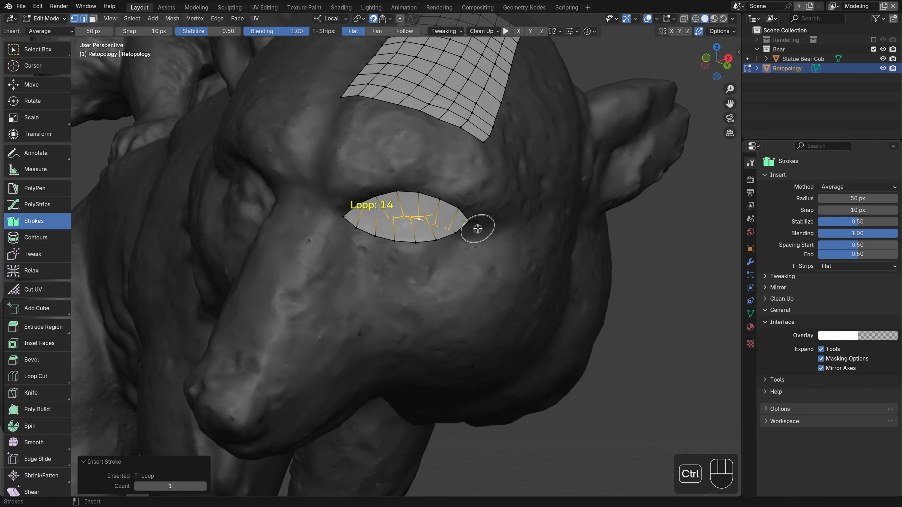
pyautogui.hotkey('ctrl', 'z')
pyautogui.keyDown('ctrl'); pyautogui.click(460, 221); pyautogui.keyUp('ctrl')
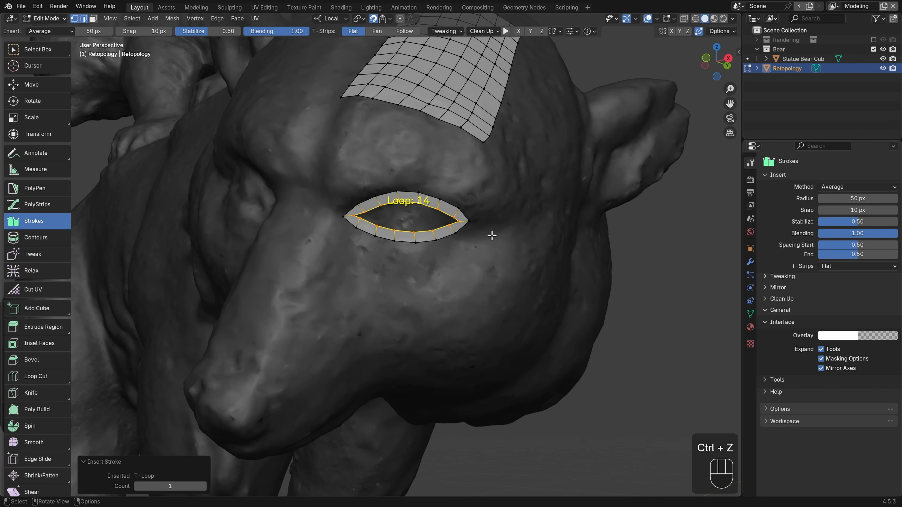
pyautogui.hotkey('ctrl', 'z')
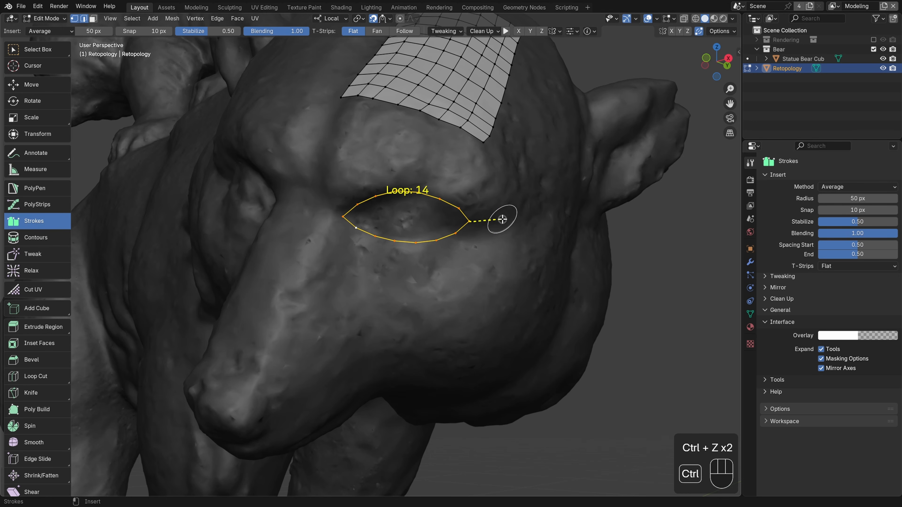
pyautogui.keyDown('ctrl'); pyautogui.click(503, 218); pyautogui.keyUp('ctrl')
pyautogui.hotkey('ctrl', 'z')
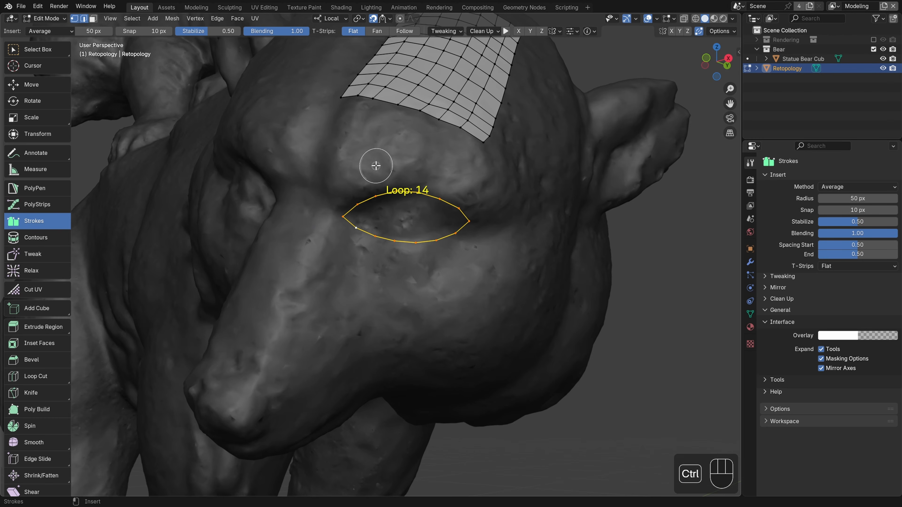
# - Try extending the eye loop outward with a wide encircling stroke and with a short outward stroke, undoing both
pyautogui.moveTo(321, 206)
pyautogui.keyDown('ctrl'); pyautogui.mouseDown()
pyautogui.moveTo(333, 235)
pyautogui.moveTo(373, 276)
pyautogui.moveTo(427, 292)
pyautogui.moveTo(475, 262)
pyautogui.moveTo(499, 223)
pyautogui.moveTo(475, 187)
pyautogui.moveTo(409, 156)
pyautogui.moveTo(381, 157)
pyautogui.mouseUp(); pyautogui.keyUp('ctrl')
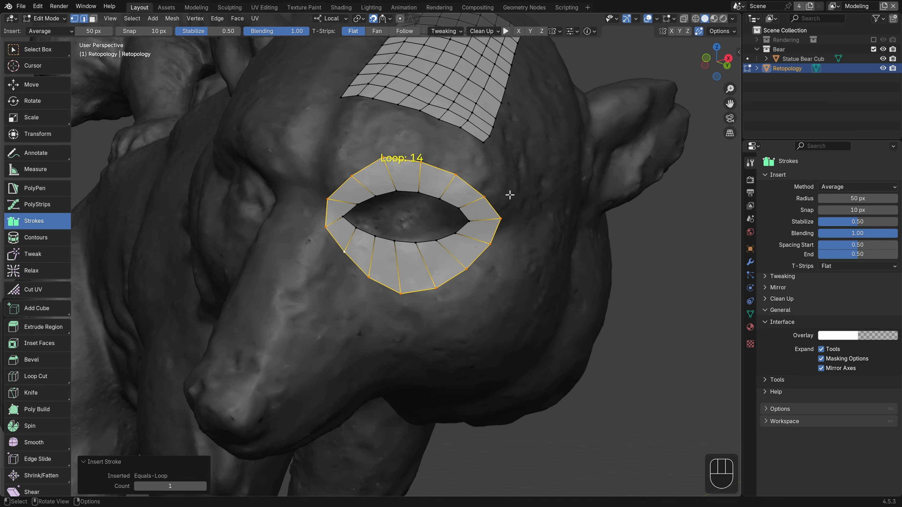
pyautogui.hotkey('ctrl', 'z')
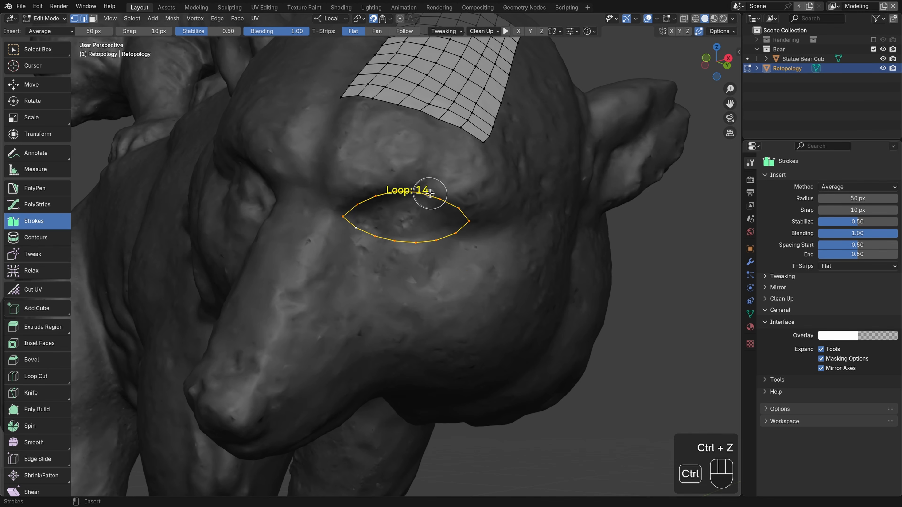
pyautogui.keyDown('ctrl'); pyautogui.click(447, 181); pyautogui.keyUp('ctrl')
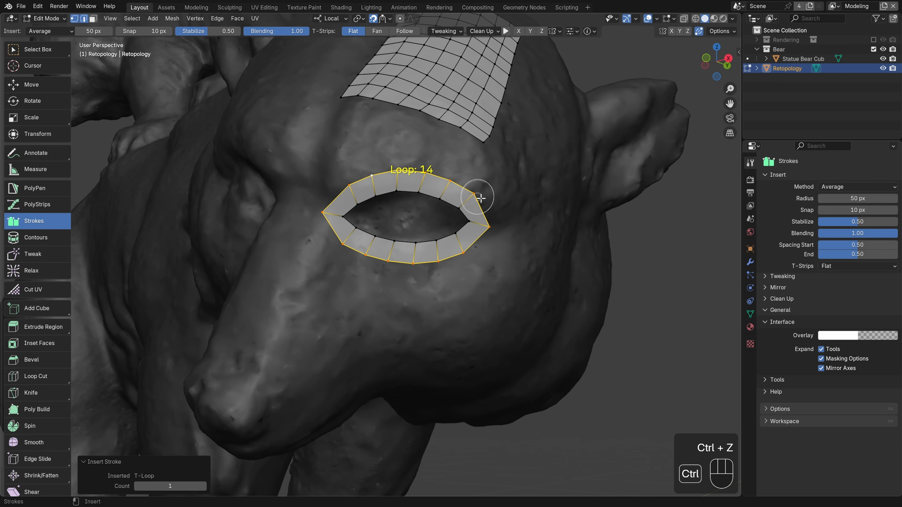
pyautogui.hotkey('ctrl', 'z')
# - Draw a closed stroke closely around the eye loop to extend it into a ring of quads, and deselect everything
pyautogui.moveTo(418, 170)
pyautogui.keyDown('ctrl'); pyautogui.mouseDown()
pyautogui.moveTo(329, 193)
pyautogui.moveTo(364, 255)
pyautogui.moveTo(471, 252)
pyautogui.moveTo(478, 189)
pyautogui.moveTo(419, 170)
pyautogui.mouseUp(); pyautogui.keyUp('ctrl')
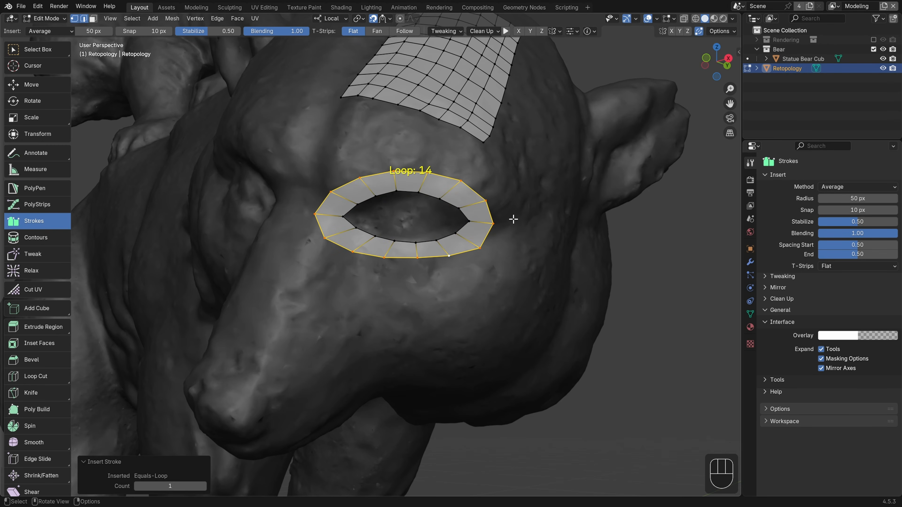
pyautogui.keyDown('ctrl'); pyautogui.keyDown('alt'); pyautogui.moveTo(414, 191); pyautogui.dragTo(405, 348, button='middle'); pyautogui.keyUp('alt'); pyautogui.keyUp('ctrl')
pyautogui.keyDown('alt'); pyautogui.moveTo(380, 226); pyautogui.dragTo(409, 235, button='middle'); pyautogui.keyUp('alt')
pyautogui.hotkey('alt', 'a')
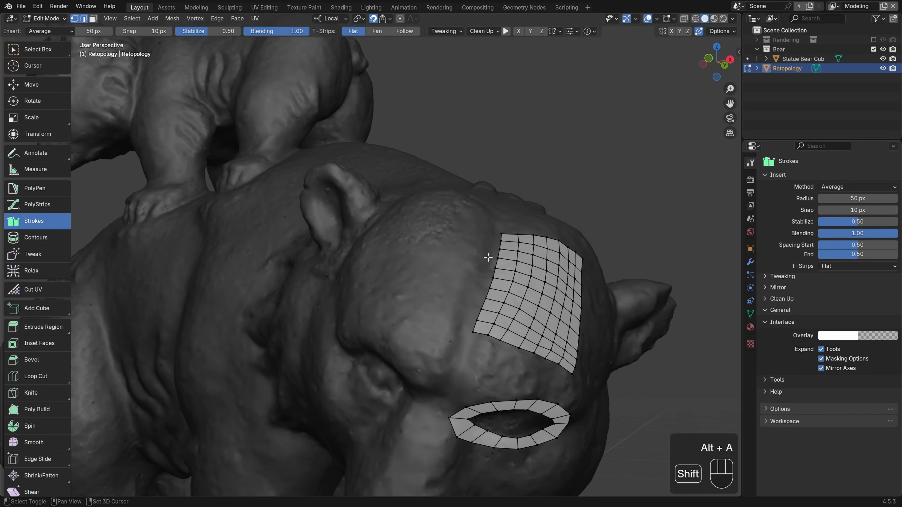
# - Select the forehead patch's entire ten-segment side edge that faces the unmeshed half of the head
pyautogui.keyDown('ctrl'); pyautogui.keyDown('alt'); pyautogui.moveTo(489, 256); pyautogui.dragTo(467, 246, button='middle'); pyautogui.keyUp('alt'); pyautogui.keyUp('ctrl')
pyautogui.doubleClick(450, 317)
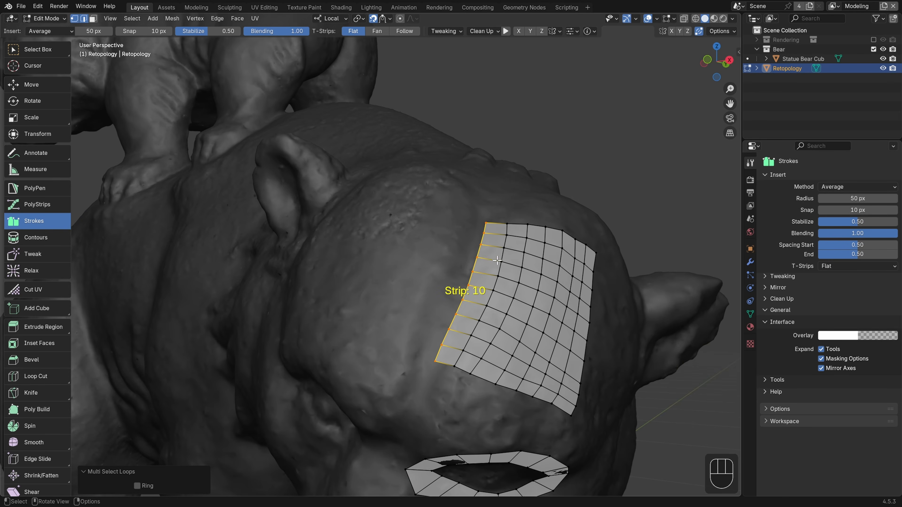
pyautogui.keyDown('alt'); pyautogui.moveTo(433, 276); pyautogui.dragTo(427, 285, button='middle'); pyautogui.keyUp('alt')
# - Try extending the selected edge across the head with parallel strokes at different distances and shapes, undoing each one
pyautogui.keyDown('ctrl'); pyautogui.moveTo(312, 377); pyautogui.dragTo(362, 235); pyautogui.keyUp('ctrl')
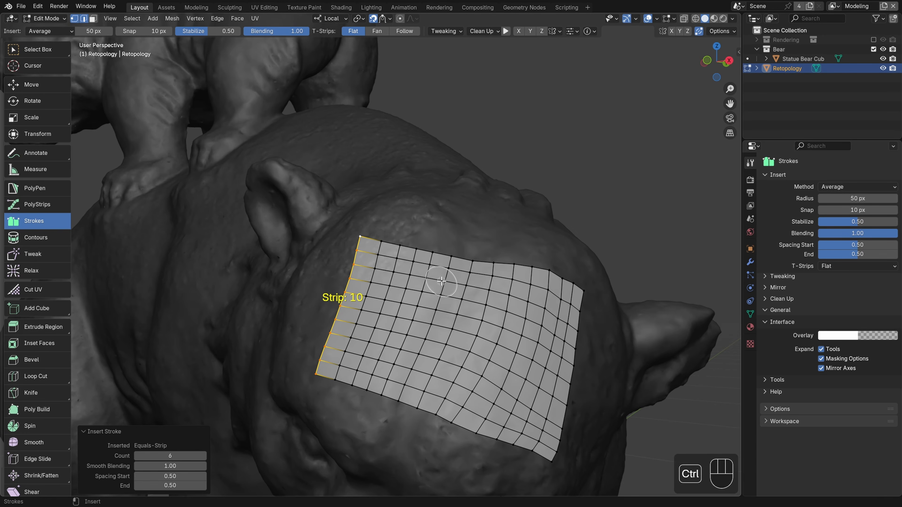
pyautogui.hotkey('ctrl', 'z')
pyautogui.moveTo(435, 252)
pyautogui.mouseDown()
pyautogui.moveTo(398, 359)
pyautogui.moveTo(371, 399)
pyautogui.mouseUp()
pyautogui.hotkey('ctrl', 'z')
pyautogui.moveTo(348, 237)
pyautogui.mouseDown()
pyautogui.moveTo(312, 292)
pyautogui.moveTo(295, 370)
pyautogui.mouseUp()
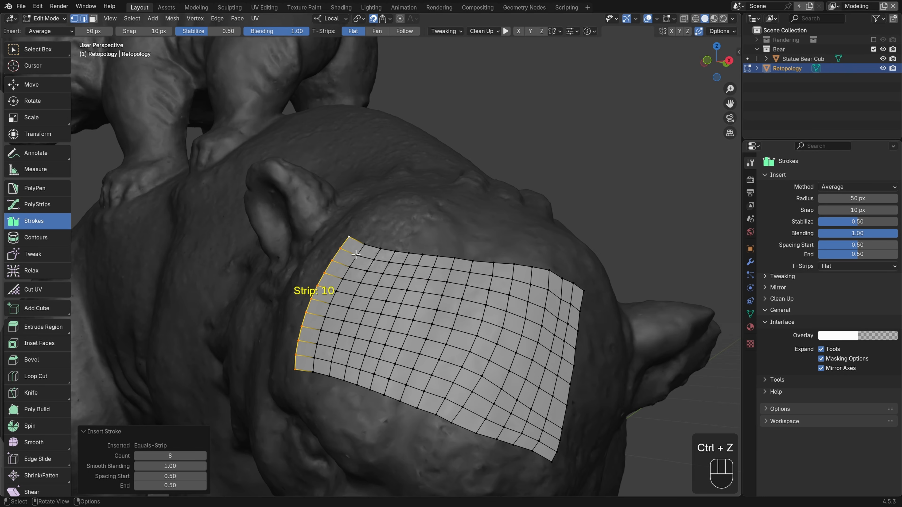
pyautogui.hotkey('ctrl', 'z')
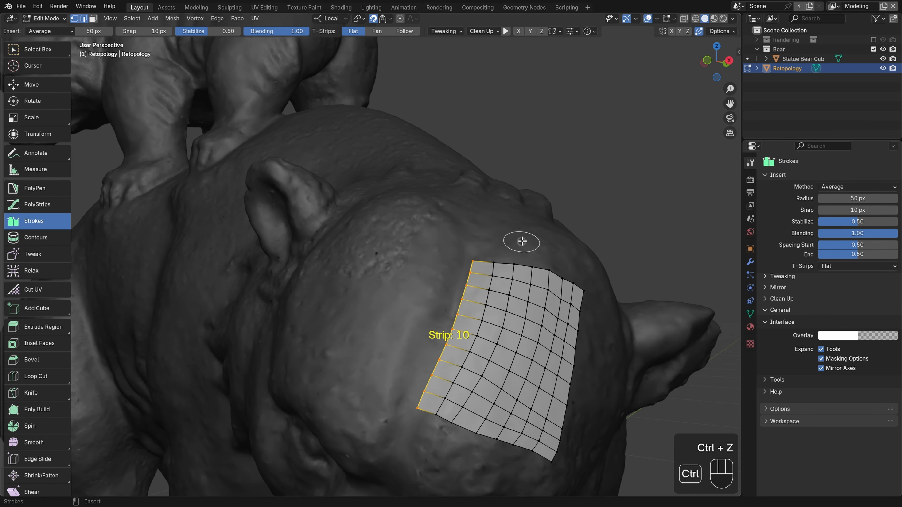
# - Set the insert method to Brush Radius with a 19 px radius, try extending the edge with a parallel stroke, and undo it
pyautogui.click(838, 188)
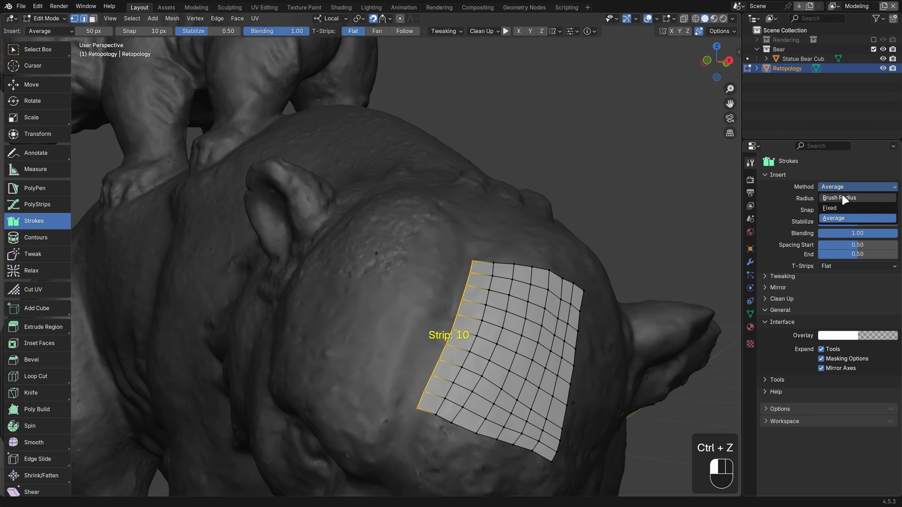
pyautogui.click(838, 198)
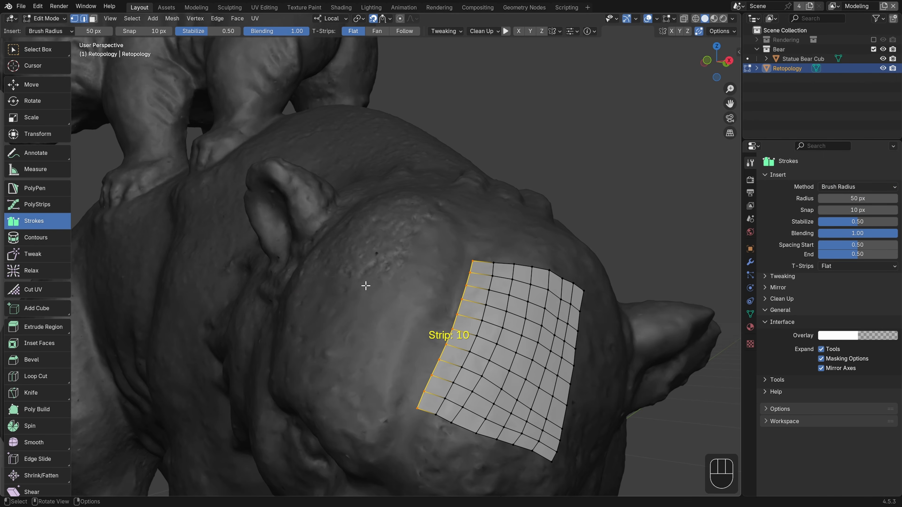
pyautogui.press('ctrl')
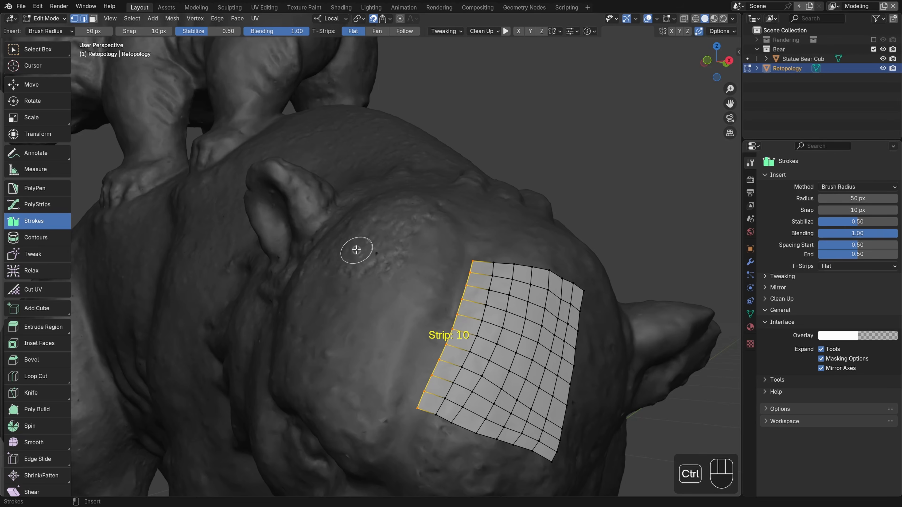
pyautogui.press('f')
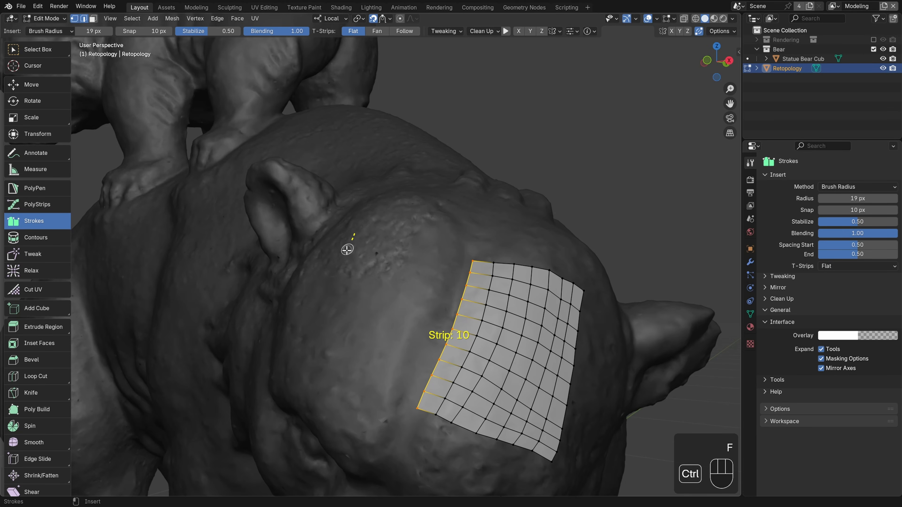
pyautogui.keyDown('ctrl'); pyautogui.moveTo(311, 362); pyautogui.dragTo(311, 362); pyautogui.keyUp('ctrl')
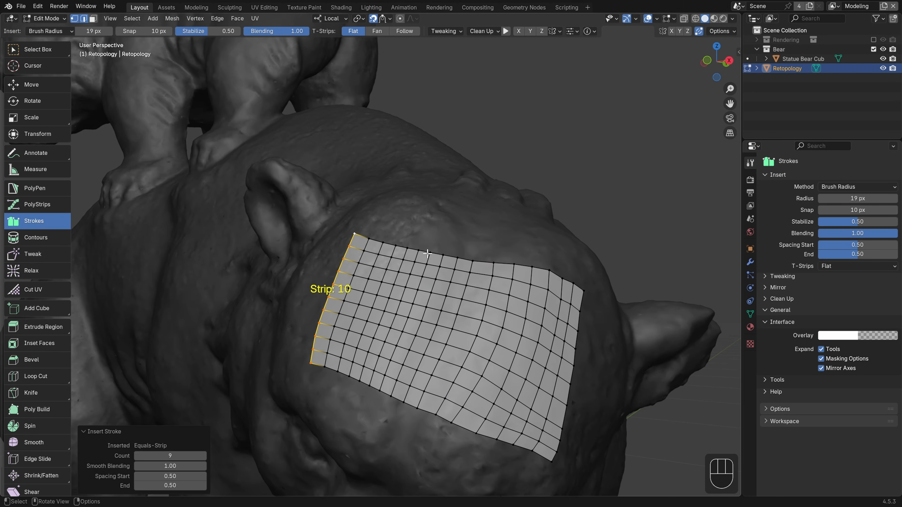
pyautogui.hotkey('ctrl', 'z')
# - Reduce the brush radius to 8 px, try the same parallel extension of the patch edge, and undo it
pyautogui.press('f')
pyautogui.click(392, 261)
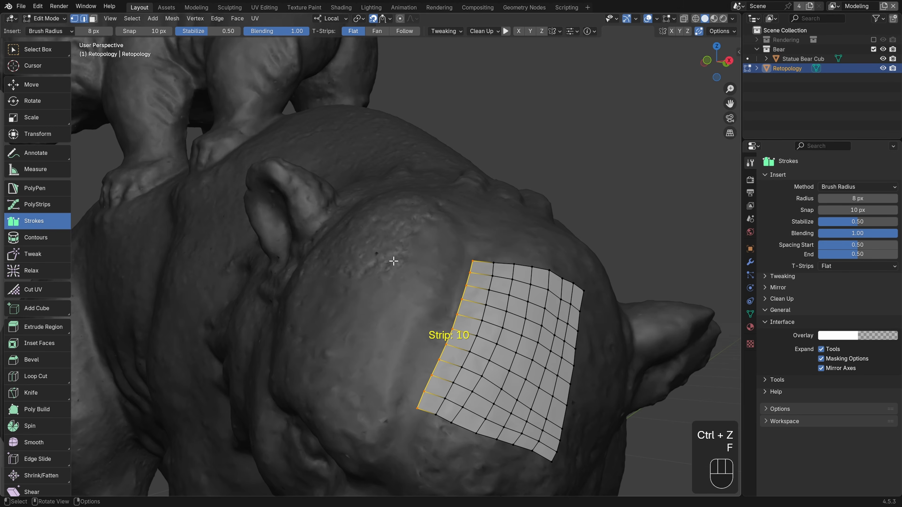
pyautogui.keyDown('ctrl'); pyautogui.moveTo(306, 330); pyautogui.dragTo(303, 359); pyautogui.keyUp('ctrl')
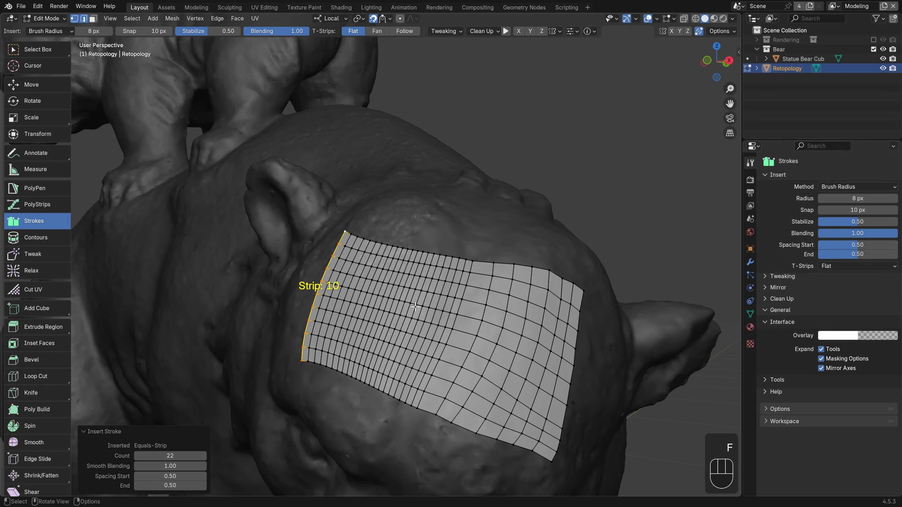
pyautogui.hotkey('ctrl', 'z')
# - Increase the brush radius to 85 px, try the parallel extension of the patch edge again, and undo it
pyautogui.press('f')
pyautogui.click(373, 288)
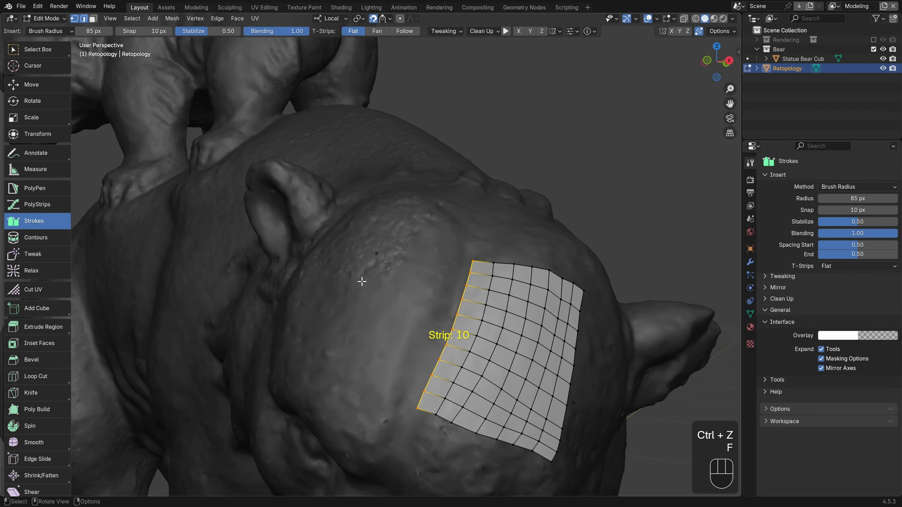
pyautogui.keyDown('ctrl'); pyautogui.moveTo(337, 237); pyautogui.dragTo(304, 373); pyautogui.keyUp('ctrl')
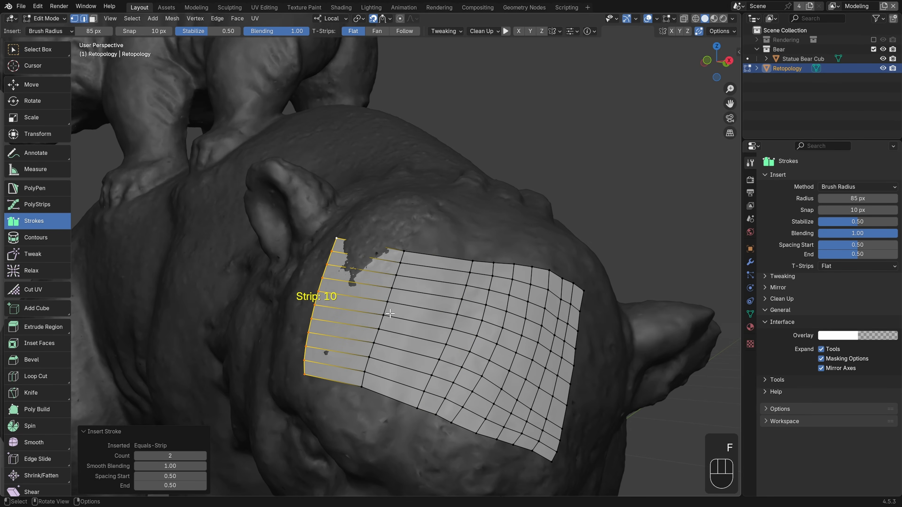
pyautogui.hotkey('ctrl', 'z')
# - Set the insert method of the Strokes tool to Fixed
pyautogui.click(852, 187)
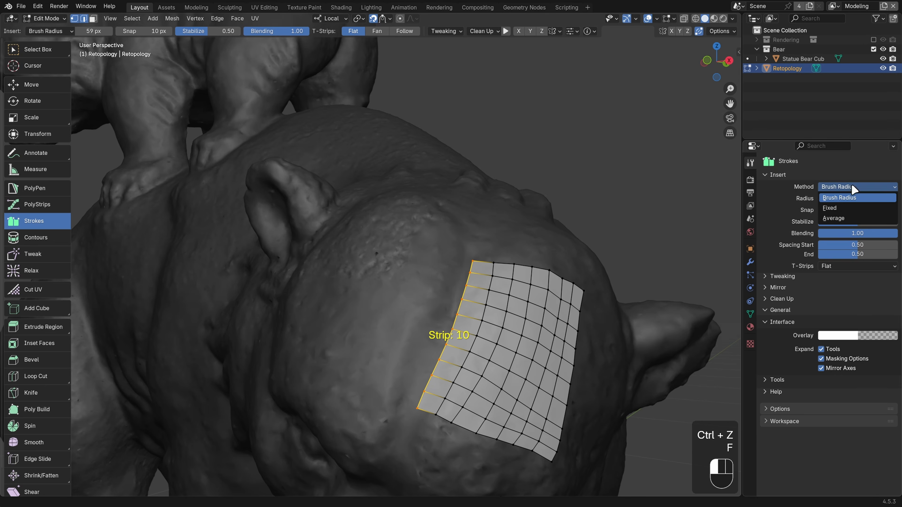
pyautogui.click(836, 209)
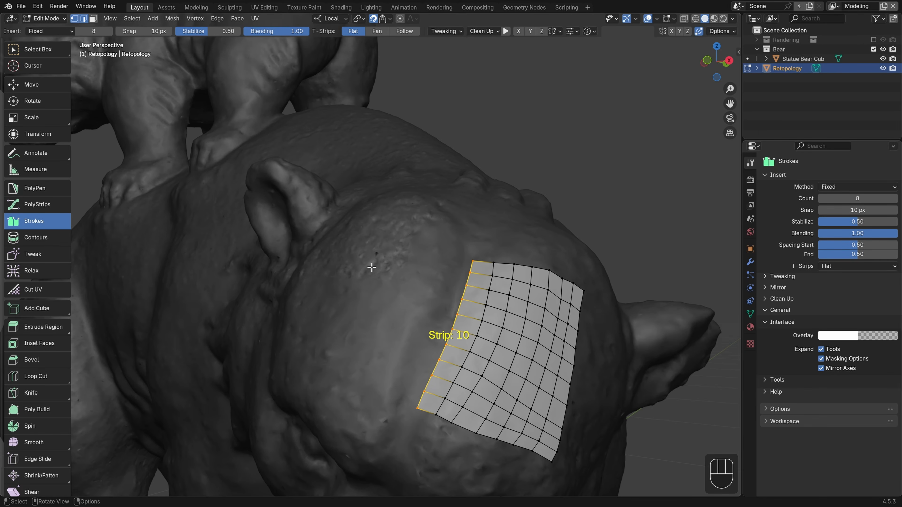
# - Try extending the patch edge with successive parallel strokes at a fixed count of 8, and undo them
pyautogui.keyDown('ctrl'); pyautogui.moveTo(371, 242); pyautogui.dragTo(333, 374); pyautogui.keyUp('ctrl')
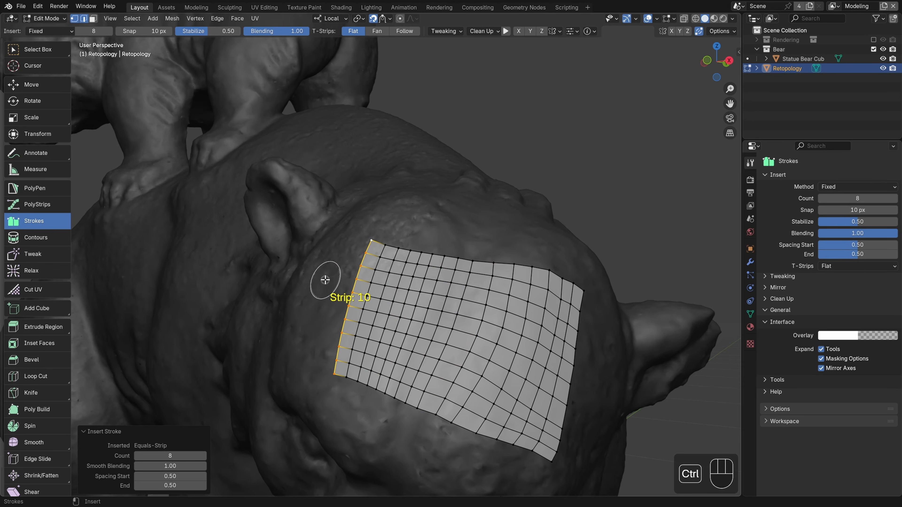
pyautogui.keyDown('ctrl'); pyautogui.moveTo(333, 254); pyautogui.dragTo(308, 346); pyautogui.keyUp('ctrl')
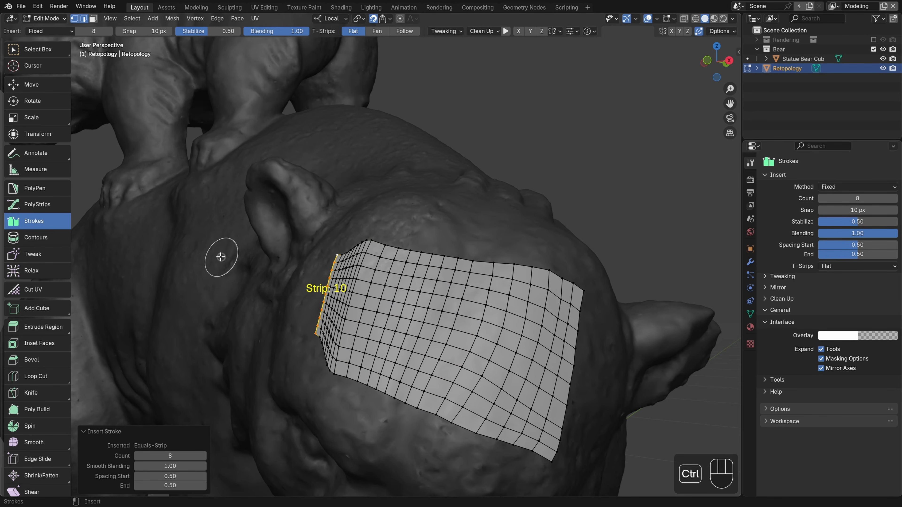
pyautogui.keyDown('ctrl'); pyautogui.moveTo(193, 254); pyautogui.dragTo(174, 329); pyautogui.keyUp('ctrl')
pyautogui.hotkey('ctrl', 'z')
pyautogui.hotkey('ctrl', 'z')
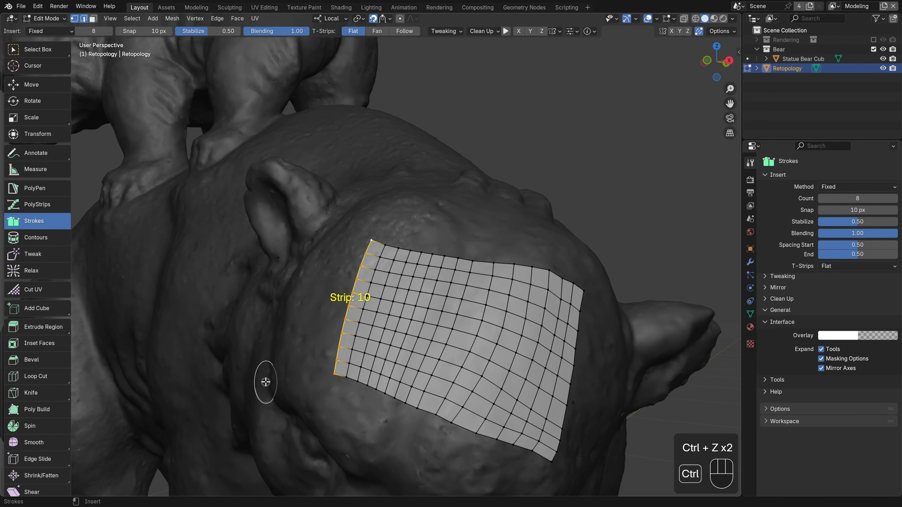
pyautogui.hotkey('ctrl', 'z')
# - Set the fixed insert count to 1, try extending the patch edge with parallel strokes again, and undo them
pyautogui.moveTo(849, 198); pyautogui.dragTo(799, 198)
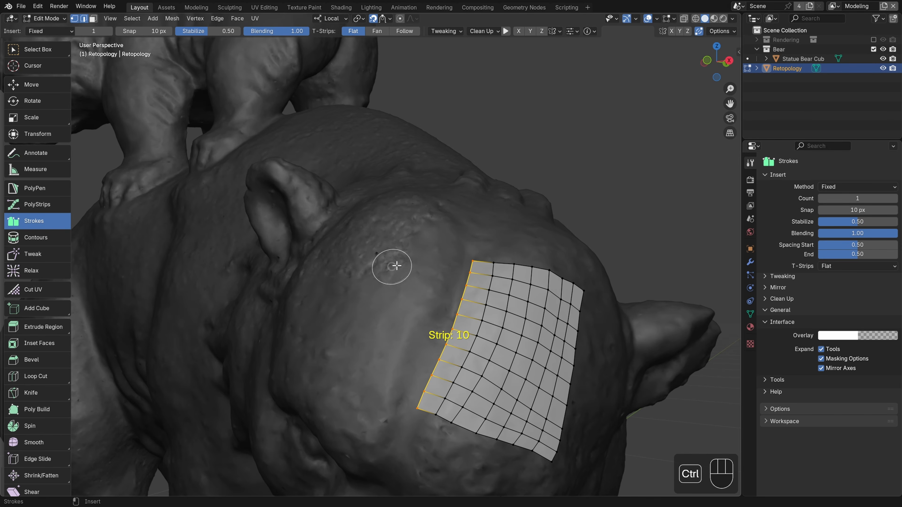
pyautogui.keyDown('ctrl'); pyautogui.moveTo(405, 246); pyautogui.dragTo(353, 386); pyautogui.keyUp('ctrl')
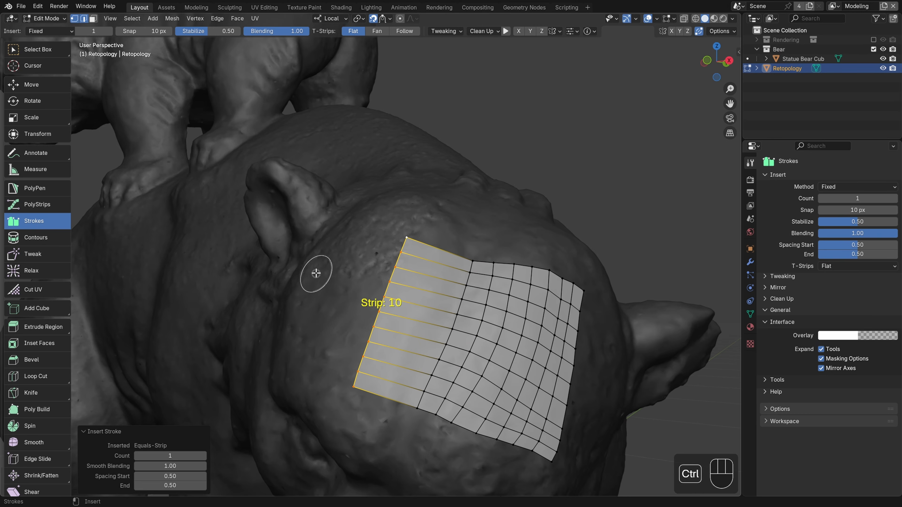
pyautogui.keyDown('ctrl'); pyautogui.moveTo(306, 274); pyautogui.dragTo(313, 395); pyautogui.keyUp('ctrl')
pyautogui.hotkey('ctrl', 'z')
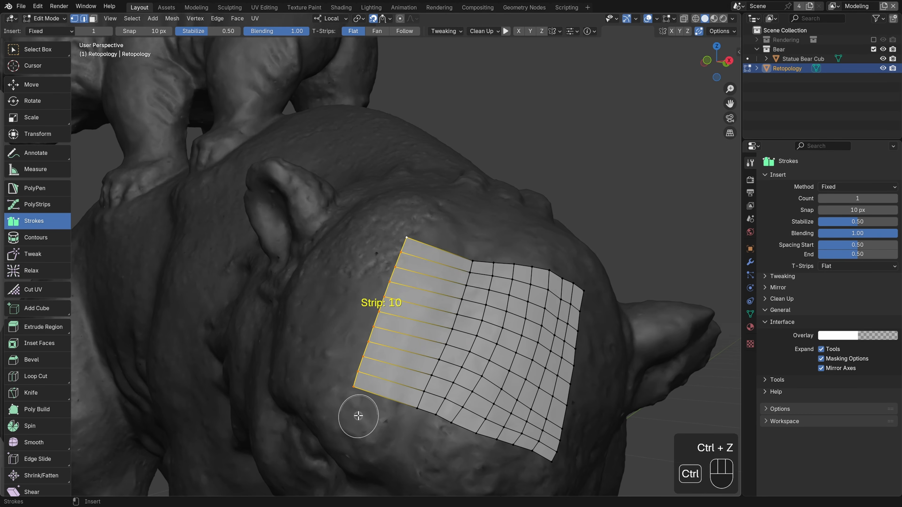
pyautogui.hotkey('ctrl', 'z')
# - Set the insert method of the Strokes tool to Average and the brush radius to 31 px
pyautogui.click(842, 187)
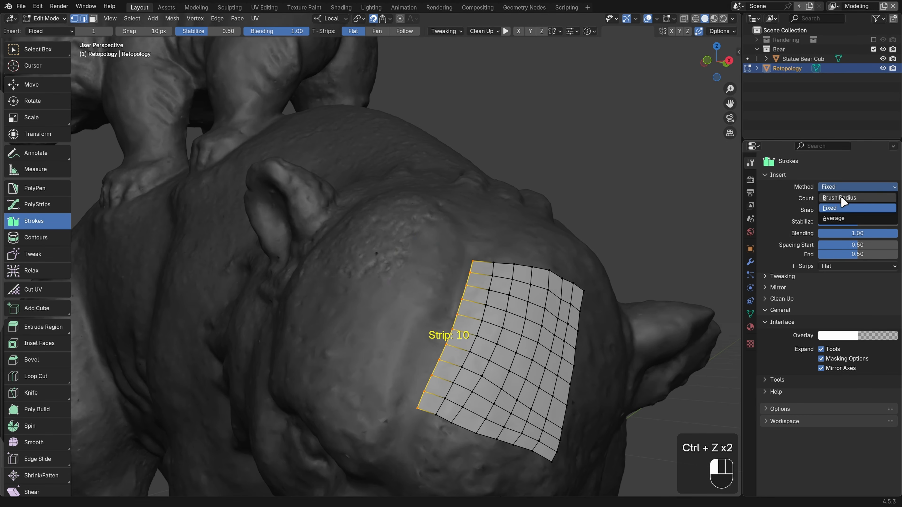
pyautogui.click(833, 218)
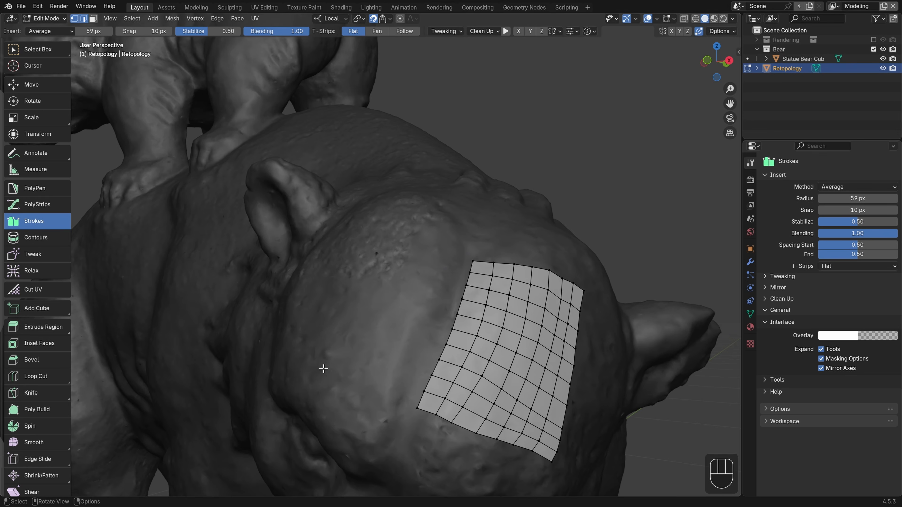
pyautogui.press('ctrl')
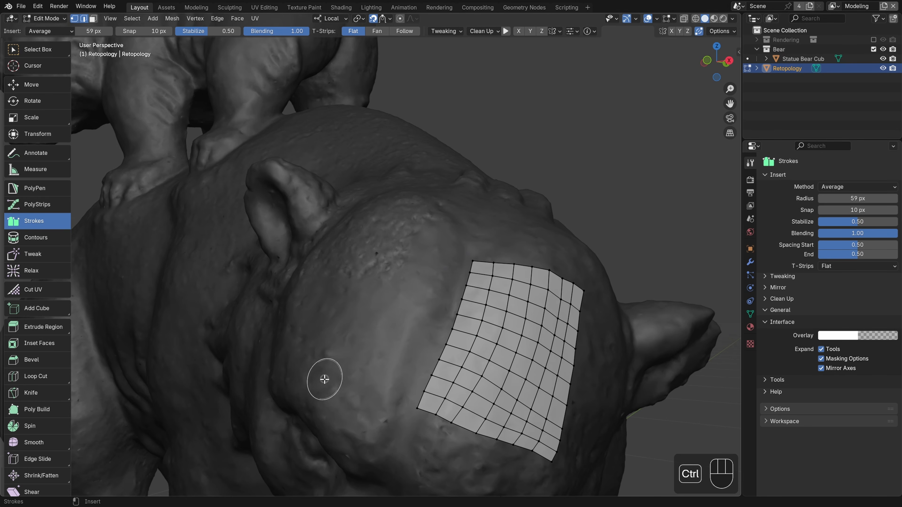
pyautogui.press('f')
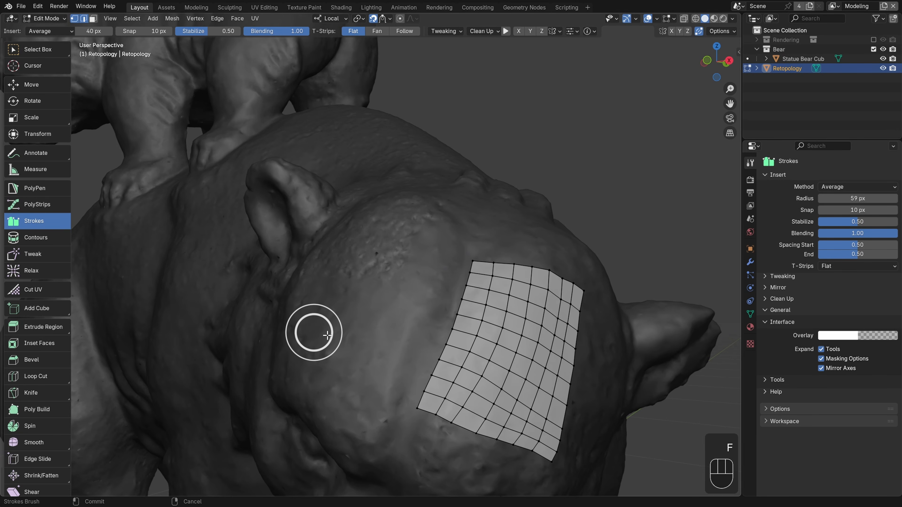
pyautogui.click(325, 333)
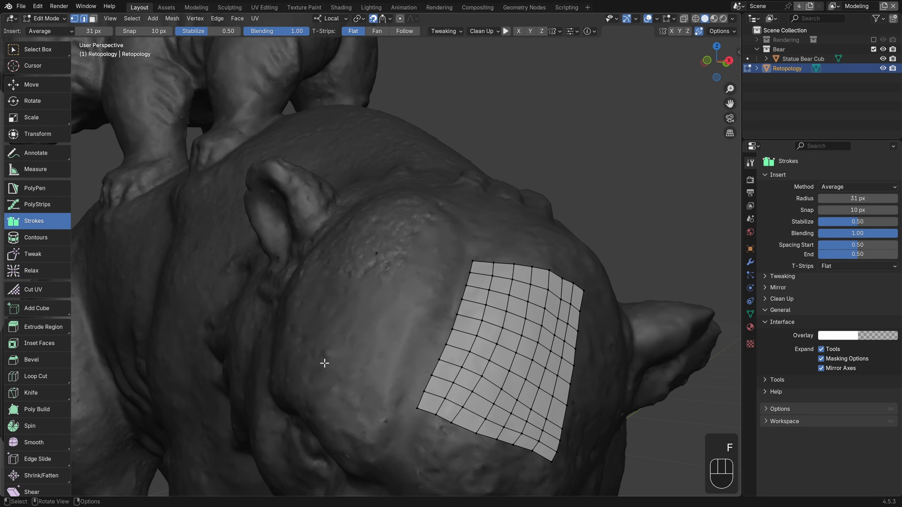
# - Try building a second patch from a curved stroke on the forehead and bridging it to the existing patch edge, and undo it all
pyautogui.press('ctrl')
pyautogui.moveTo(318, 380)
pyautogui.keyDown('ctrl'); pyautogui.mouseDown()
pyautogui.moveTo(343, 288)
pyautogui.moveTo(381, 238)
pyautogui.mouseUp(); pyautogui.keyUp('ctrl')
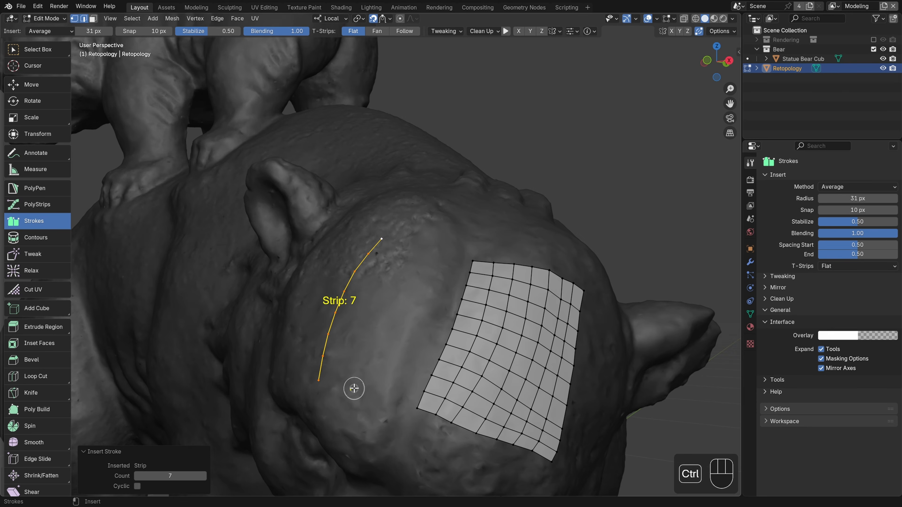
pyautogui.keyDown('ctrl'); pyautogui.click(424, 288); pyautogui.keyUp('ctrl')
pyautogui.keyDown('ctrl'); pyautogui.moveTo(394, 321); pyautogui.dragTo(444, 325); pyautogui.keyUp('ctrl')
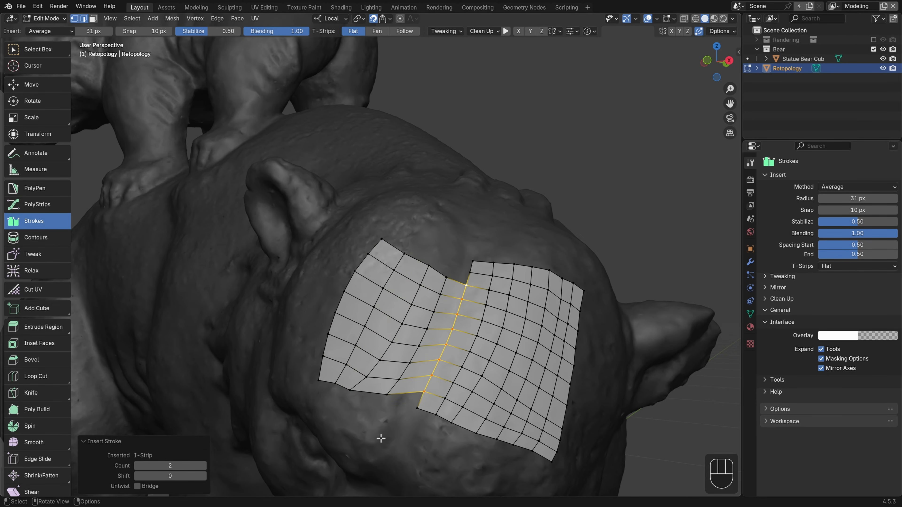
pyautogui.hotkey('ctrl', 'z')
pyautogui.hotkey('ctrl', 'z')
pyautogui.hotkey('ctrl', 'z')
pyautogui.hotkey('ctrl', 'z')
pyautogui.hotkey('ctrl', 'z')
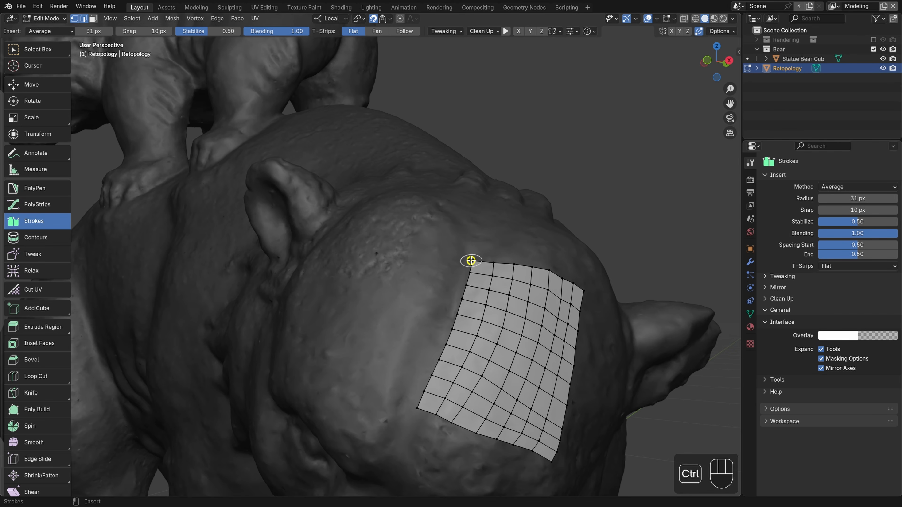
# - Try a stroke starting at the patch's upper corner with the 10 px snap distance, and undo it
pyautogui.keyDown('ctrl'); pyautogui.moveTo(464, 255); pyautogui.dragTo(392, 250); pyautogui.keyUp('ctrl')
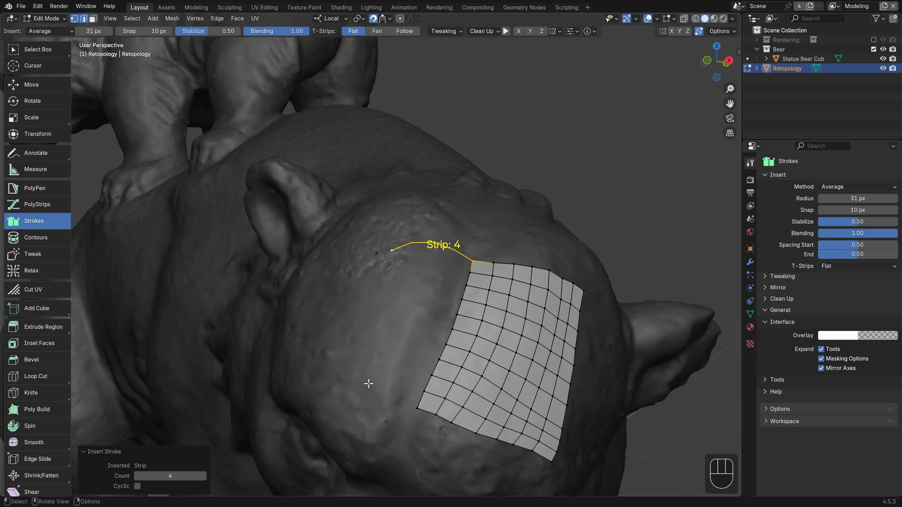
pyautogui.hotkey('ctrl', 'z')
# - Increase the snap distance to 32 px, try another stroke starting at the patch's upper corner, and undo it
pyautogui.moveTo(846, 210); pyautogui.dragTo(825, 208)
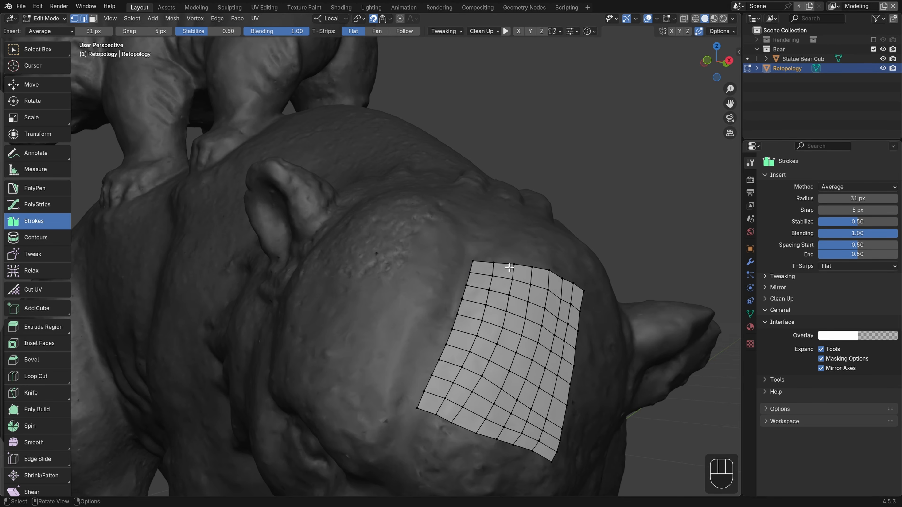
pyautogui.moveTo(826, 210); pyautogui.dragTo(857, 210)
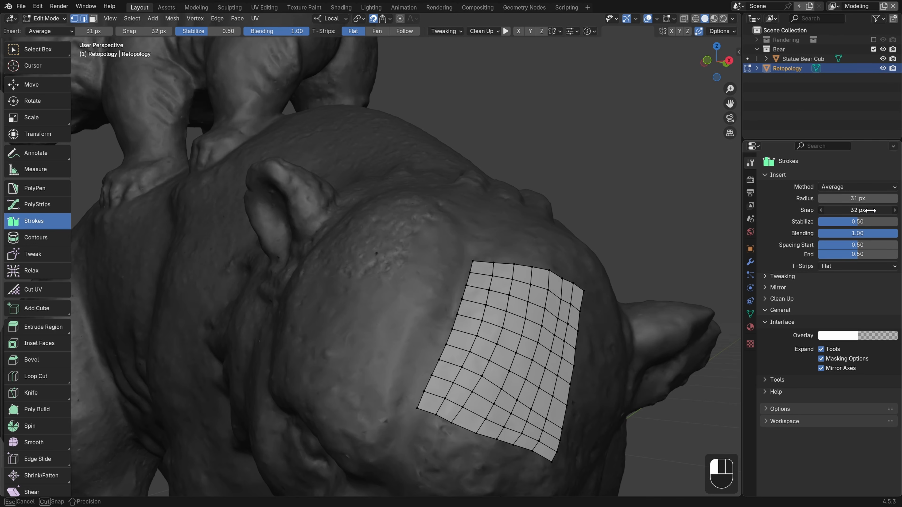
pyautogui.moveTo(872, 210); pyautogui.dragTo(866, 210)
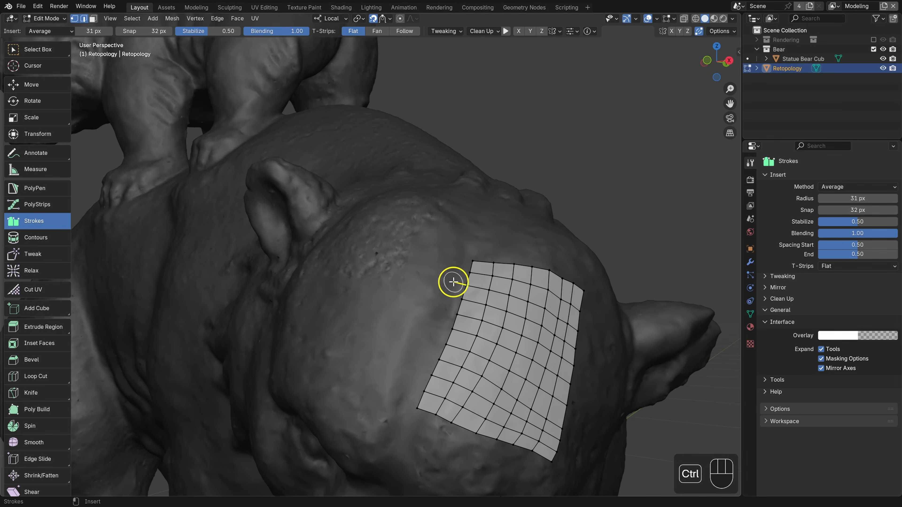
pyautogui.keyDown('ctrl'); pyautogui.click(392, 242); pyautogui.keyUp('ctrl')
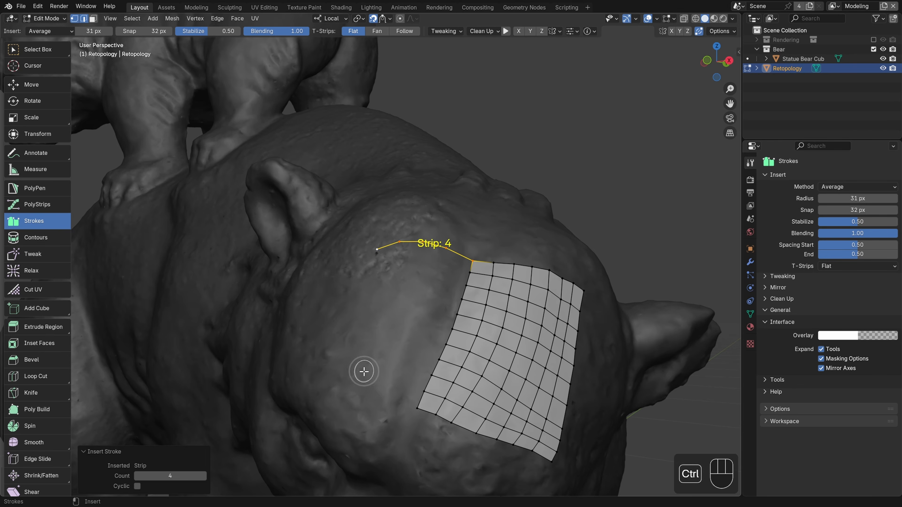
pyautogui.hotkey('ctrl', 'z')
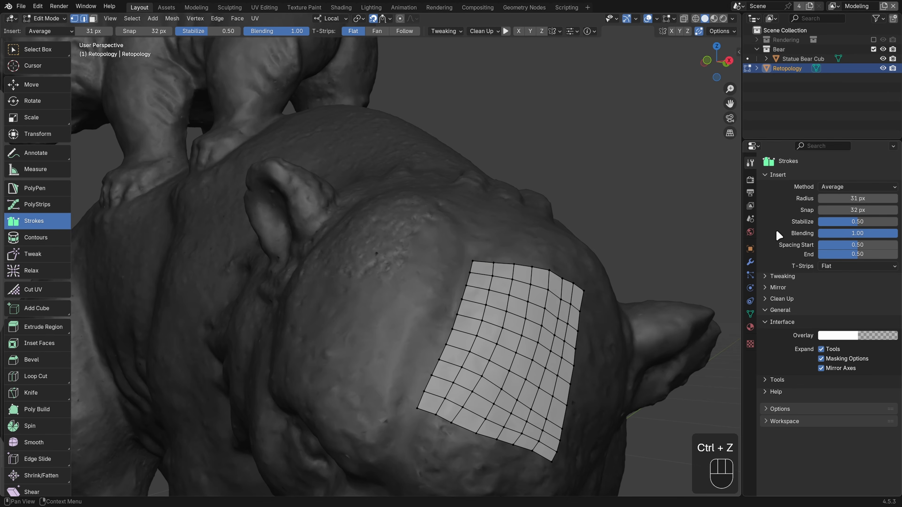
# - Set the snap distance of the Strokes tool to 10 px
pyautogui.click(849, 210)
pyautogui.write('1')
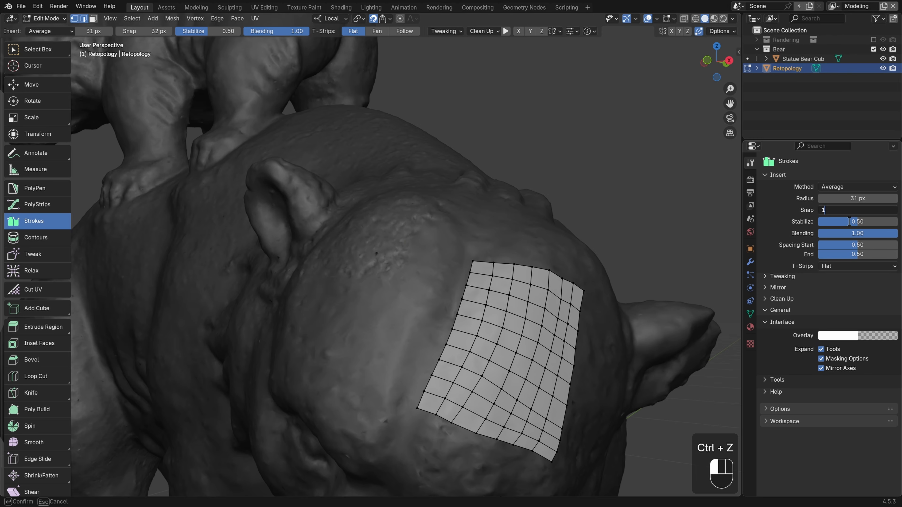
pyautogui.write('0')
pyautogui.press('Return')
# - Set Stabilize to 0.00, try a freehand stroke across the bear's back, and undo it
pyautogui.press('alt')
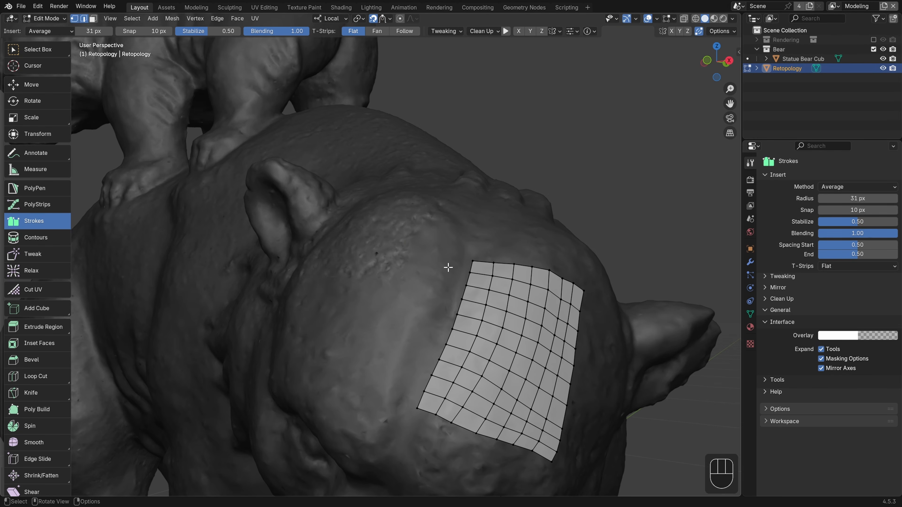
pyautogui.moveTo(449, 267); pyautogui.dragTo(450, 283, button='middle')
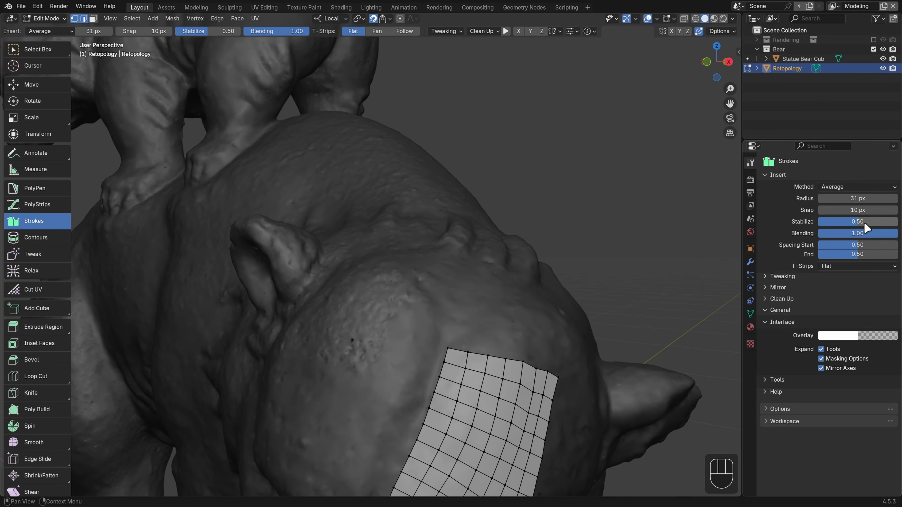
pyautogui.moveTo(865, 222); pyautogui.dragTo(816, 222)
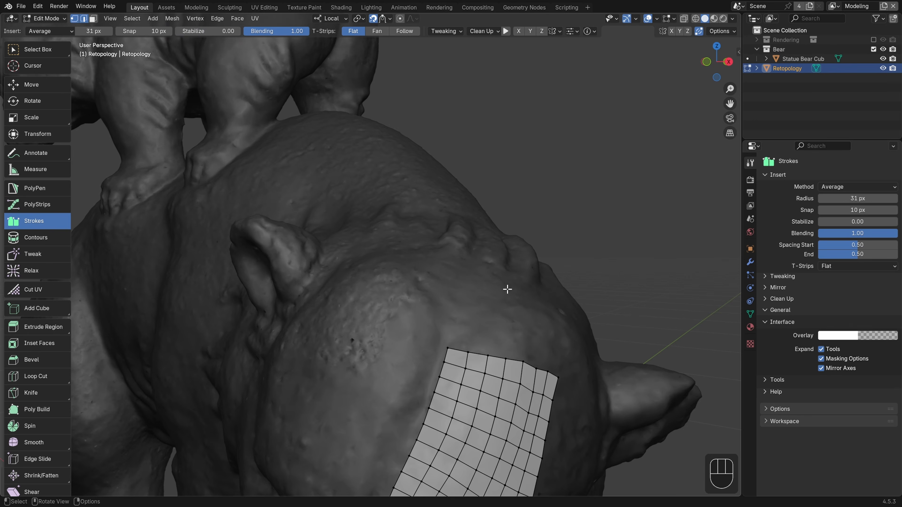
pyautogui.keyDown('alt'); pyautogui.moveTo(467, 284); pyautogui.dragTo(479, 307, button='middle'); pyautogui.keyUp('alt')
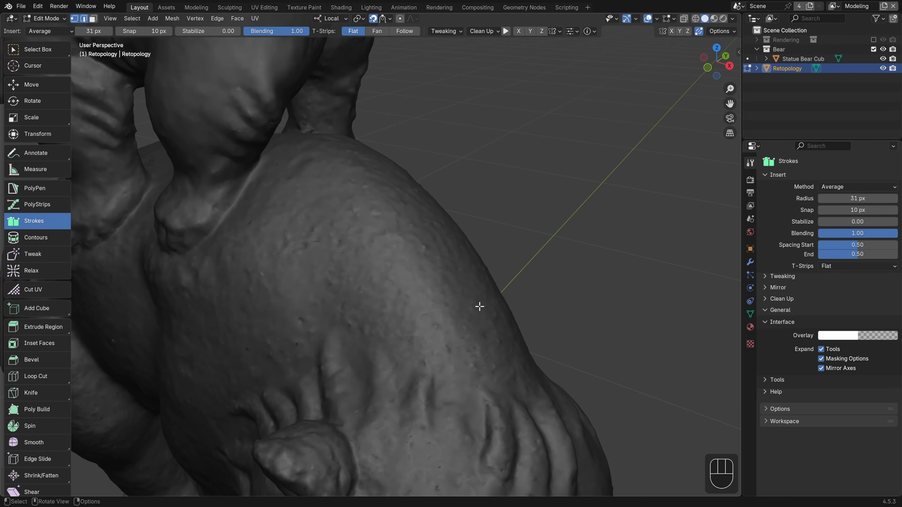
pyautogui.press('ctrl')
pyautogui.moveTo(300, 228)
pyautogui.keyDown('ctrl'); pyautogui.mouseDown()
pyautogui.moveTo(414, 285)
pyautogui.moveTo(446, 327)
pyautogui.moveTo(457, 369)
pyautogui.mouseUp(); pyautogui.keyUp('ctrl')
pyautogui.hotkey('ctrl', 'z')
# - Set Stabilize to 1.00, try a wavy and a smoothly curved stroke across the bear's back, and undo them
pyautogui.moveTo(832, 222)
pyautogui.mouseDown()
pyautogui.moveTo(900, 233)
pyautogui.moveTo(872, 224)
pyautogui.moveTo(895, 228)
pyautogui.mouseUp()
pyautogui.press('ctrl')
pyautogui.moveTo(323, 247)
pyautogui.keyDown('ctrl'); pyautogui.mouseDown()
pyautogui.moveTo(346, 263)
pyautogui.moveTo(398, 268)
pyautogui.moveTo(408, 290)
pyautogui.moveTo(397, 327)
pyautogui.moveTo(398, 370)
pyautogui.moveTo(439, 381)
pyautogui.moveTo(485, 361)
pyautogui.mouseUp(); pyautogui.keyUp('ctrl')
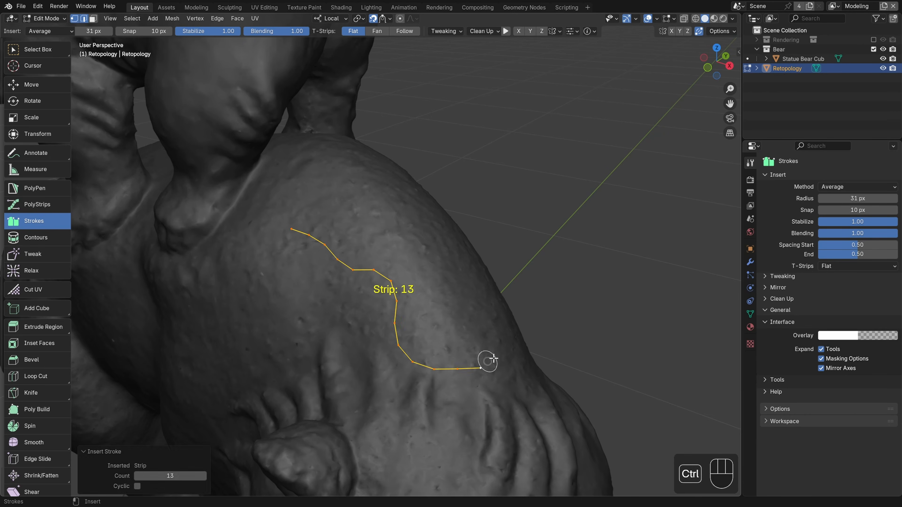
pyautogui.hotkey('ctrl', 'z')
pyautogui.moveTo(284, 228)
pyautogui.keyDown('ctrl'); pyautogui.mouseDown()
pyautogui.moveTo(339, 228)
pyautogui.moveTo(373, 237)
pyautogui.moveTo(404, 264)
pyautogui.moveTo(425, 298)
pyautogui.moveTo(430, 347)
pyautogui.moveTo(403, 404)
pyautogui.mouseUp(); pyautogui.keyUp('ctrl')
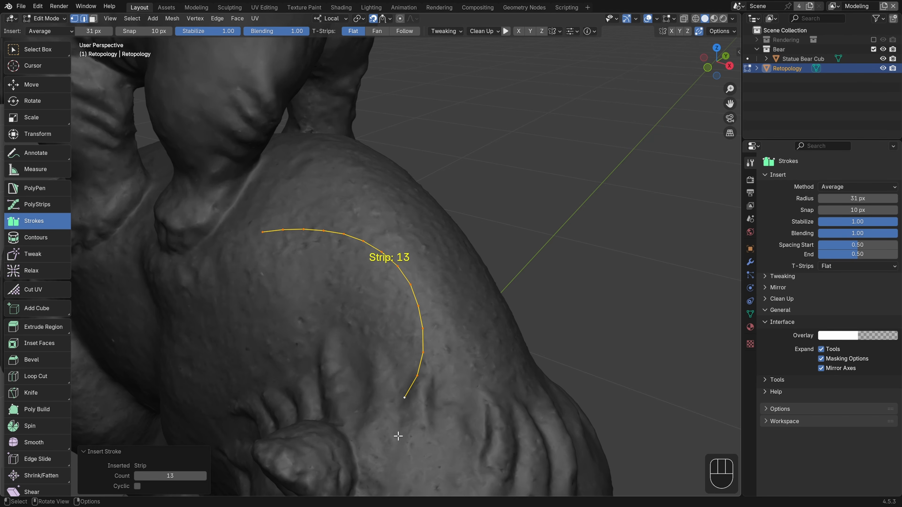
pyautogui.press('ctrl')
pyautogui.hotkey('ctrl', 'z')
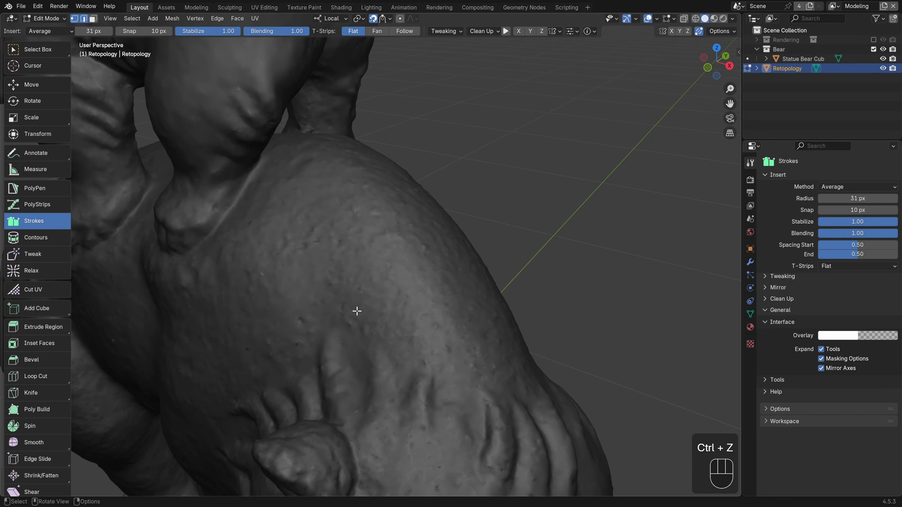
# - Try a sharp-cornered stroke on the bear's back with full stabilization, and undo it
pyautogui.press('ctrl')
pyautogui.moveTo(290, 219)
pyautogui.keyDown('ctrl'); pyautogui.mouseDown()
pyautogui.moveTo(314, 285)
pyautogui.moveTo(337, 296)
pyautogui.mouseUp(); pyautogui.keyUp('ctrl')
pyautogui.keyDown('ctrl'); pyautogui.moveTo(394, 270); pyautogui.dragTo(407, 264); pyautogui.keyUp('ctrl')
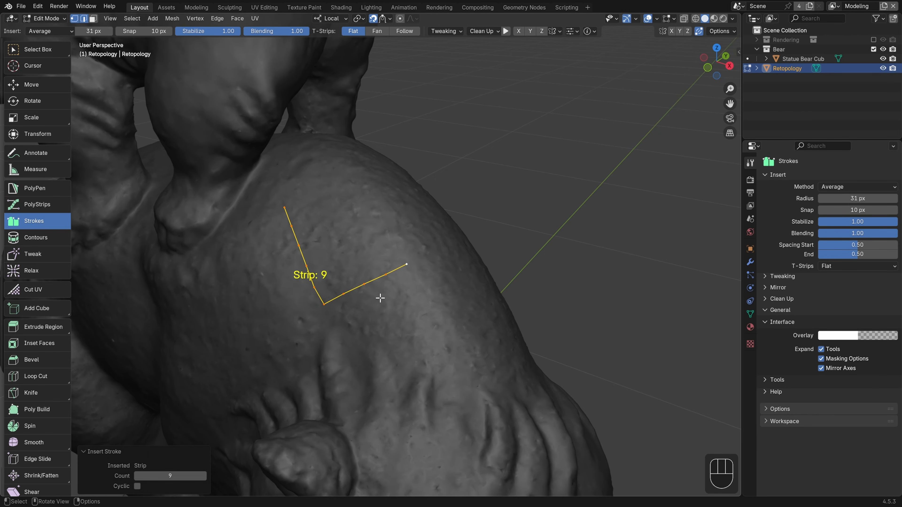
pyautogui.hotkey('ctrl', 'z')
# - Reset Stabilize to 0.50 and build a fan-shaped patch on the bear's back from two strokes set at an angle
pyautogui.moveTo(842, 223); pyautogui.dragTo(819, 238)
pyautogui.press('BackSpace')
pyautogui.keyDown('alt'); pyautogui.moveTo(424, 270); pyautogui.dragTo(446, 278); pyautogui.keyUp('alt')
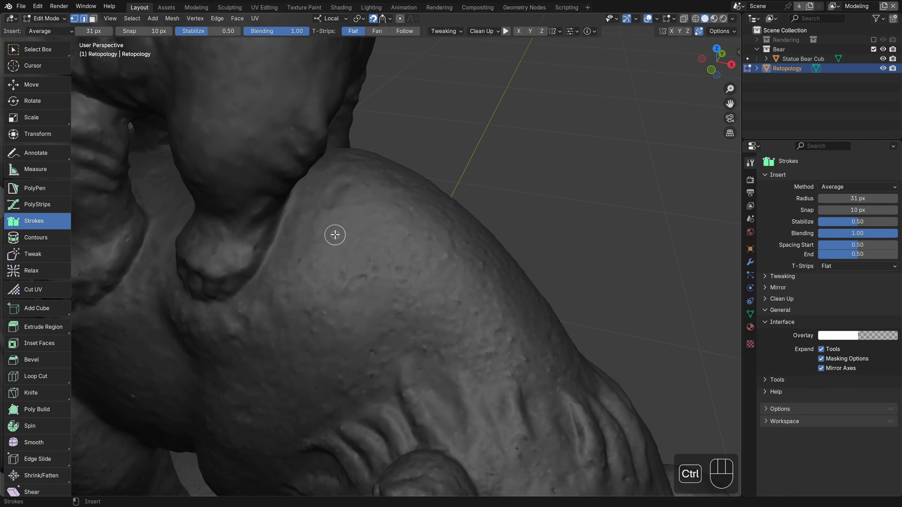
pyautogui.keyDown('ctrl'); pyautogui.moveTo(335, 217); pyautogui.dragTo(343, 314); pyautogui.keyUp('ctrl')
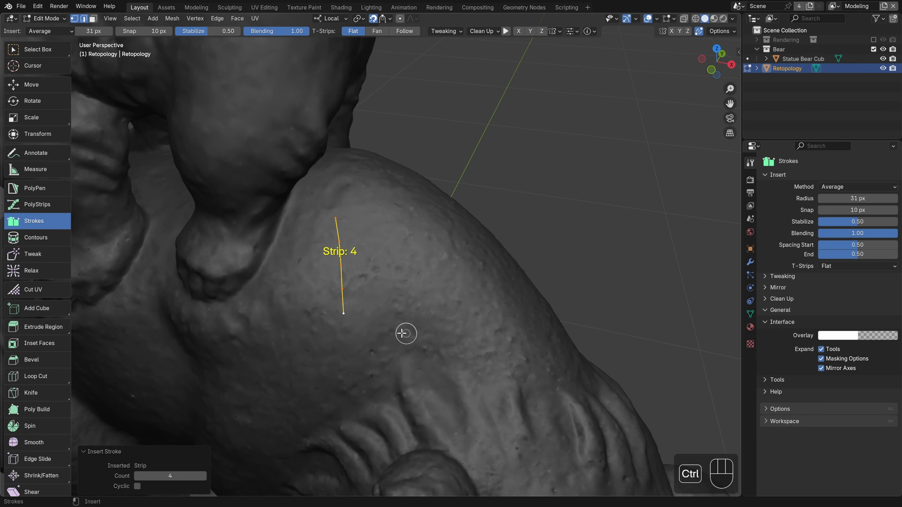
pyautogui.keyDown('ctrl'); pyautogui.moveTo(388, 332); pyautogui.dragTo(517, 310); pyautogui.keyUp('ctrl')
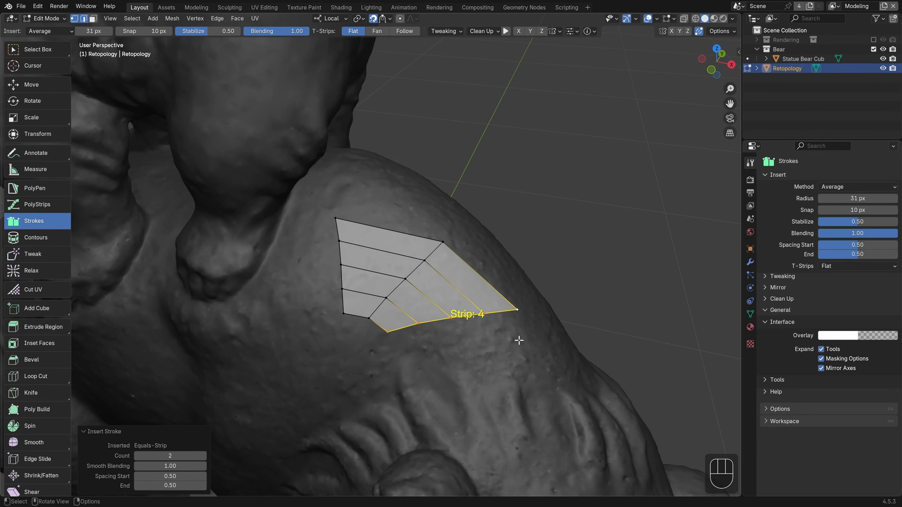
# - Set the inserted fan-shaped patch's count to 8 and its smooth blending to 0.00
pyautogui.keyDown('ctrl'); pyautogui.scroll(6, 518, 341); pyautogui.keyUp('ctrl')
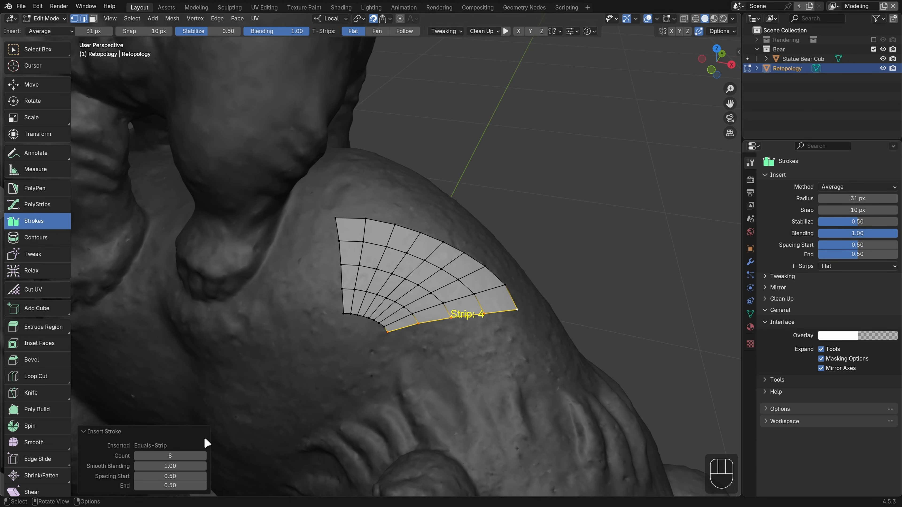
pyautogui.press('shift')
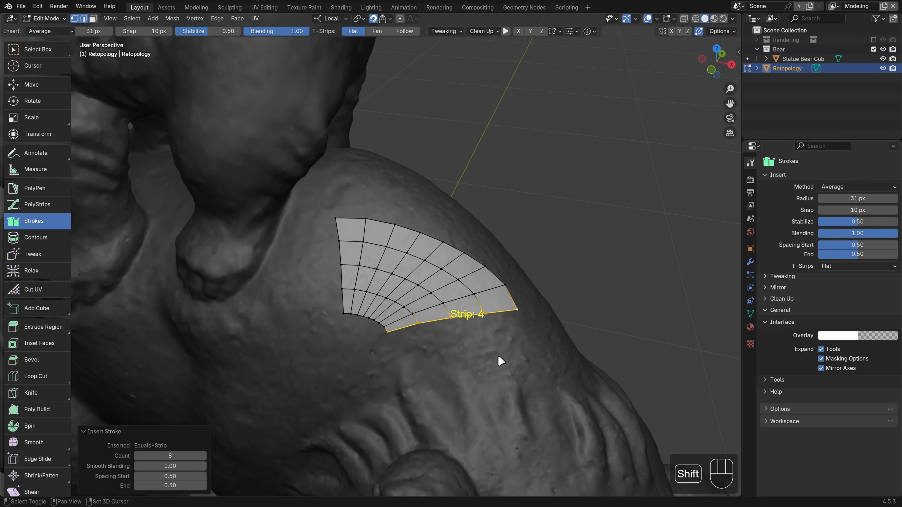
pyautogui.keyDown('shift'); pyautogui.scroll(-10, 499, 356); pyautogui.keyUp('shift')
pyautogui.keyDown('shift'); pyautogui.scroll(10, 498, 356); pyautogui.keyUp('shift')
pyautogui.keyDown('shift'); pyautogui.scroll(-10, 499, 356); pyautogui.keyUp('shift')
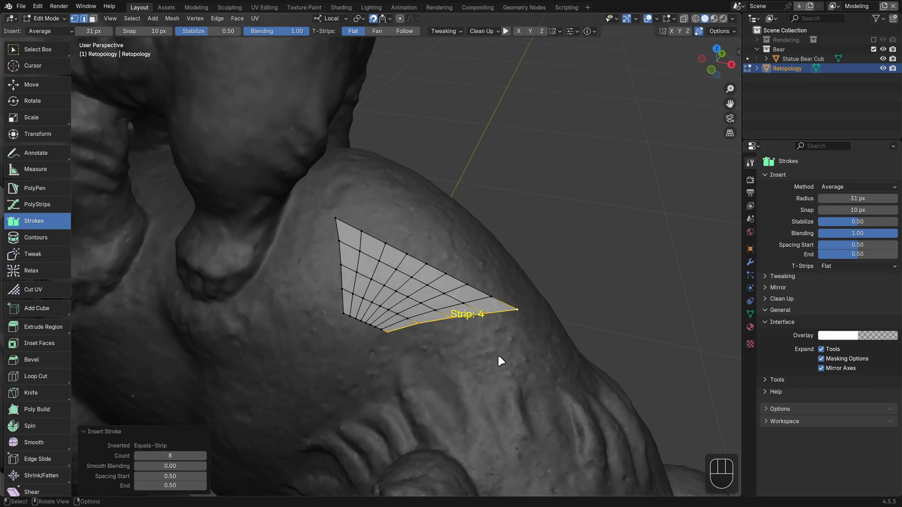
# - Try smooth blending values of -0.50, 1.25 and 0.75 on the fan-shaped patch, and undo the patch
pyautogui.keyDown('shift'); pyautogui.scroll(-5, 500, 361); pyautogui.keyUp('shift')
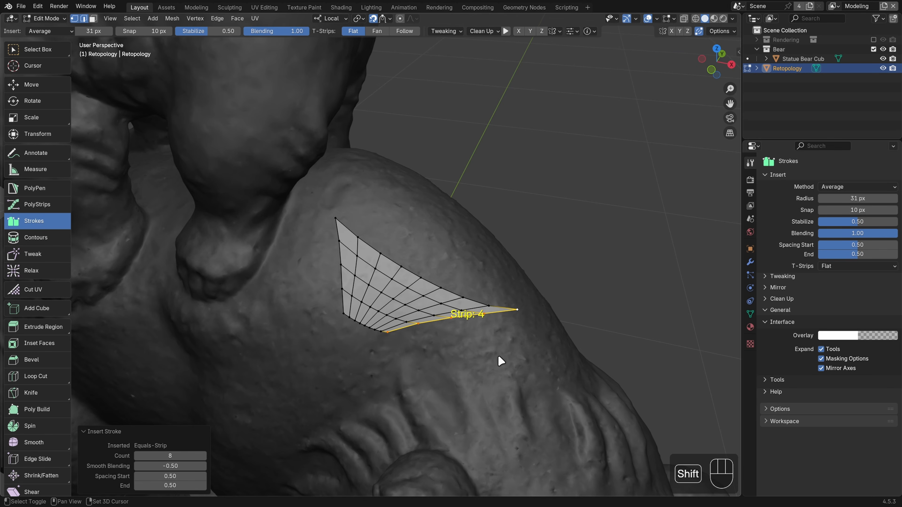
pyautogui.keyDown('shift'); pyautogui.scroll(12, 500, 361); pyautogui.keyUp('shift')
pyautogui.keyDown('shift'); pyautogui.scroll(8, 500, 361); pyautogui.keyUp('shift')
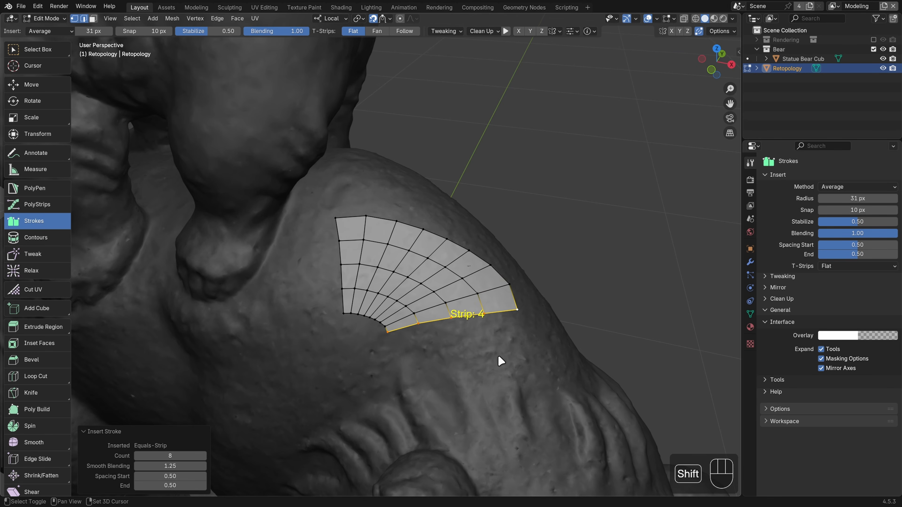
pyautogui.keyDown('shift'); pyautogui.scroll(-7, 500, 361); pyautogui.keyUp('shift')
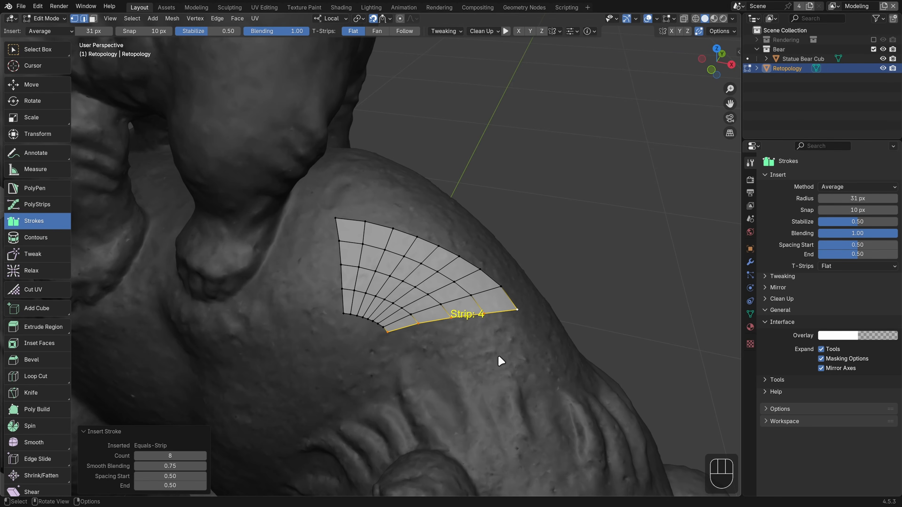
pyautogui.moveTo(170, 476)
pyautogui.mouseDown()
pyautogui.moveTo(158, 476)
pyautogui.moveTo(176, 476)
pyautogui.moveTo(177, 485)
pyautogui.mouseUp()
pyautogui.hotkey('ctrl', 'z')
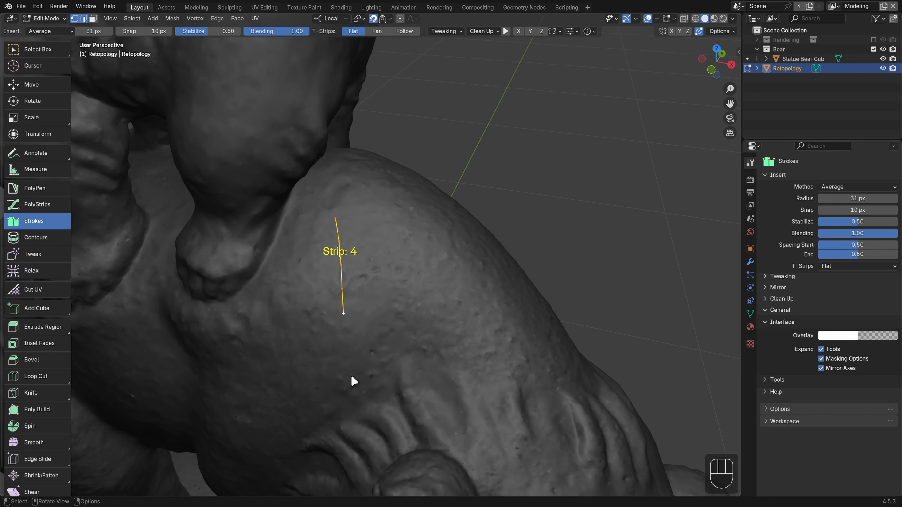
# - Extend the remaining vertical strip with a straight crosswise stroke into a flat four-column patch, and undo it
pyautogui.scroll(2, 394, 296)
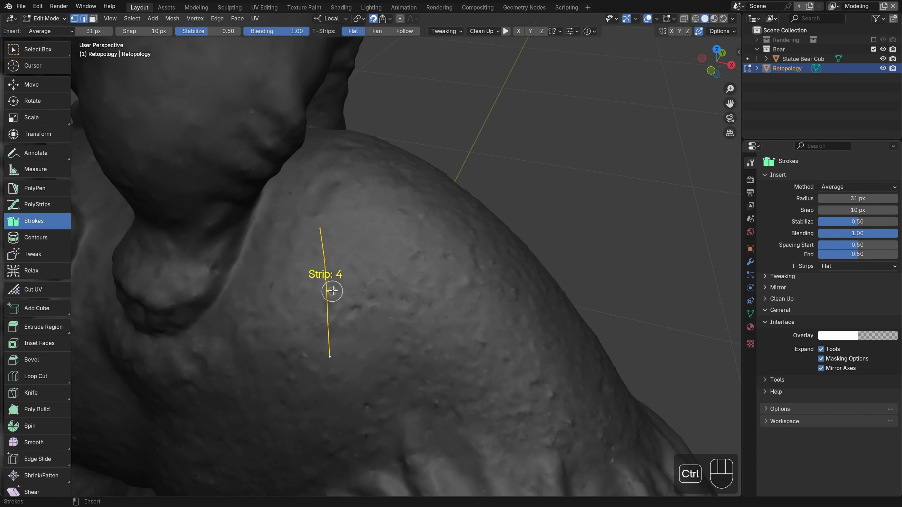
pyautogui.keyDown('ctrl'); pyautogui.click(448, 278); pyautogui.keyUp('ctrl')
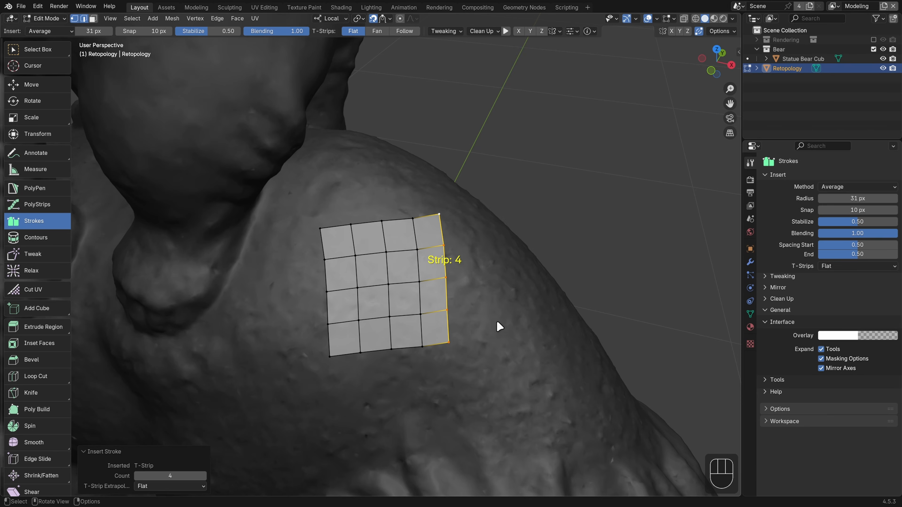
pyautogui.hotkey('ctrl', 'z')
# - Draw a curved stroke from the vertical strip and set the inserted patch's T-strip extrapolation to Follow
pyautogui.moveTo(496, 332)
pyautogui.keyDown('alt'); pyautogui.mouseDown(button='middle')
pyautogui.moveTo(476, 312)
pyautogui.moveTo(483, 316)
pyautogui.mouseUp(button='middle'); pyautogui.keyUp('alt')
pyautogui.moveTo(300, 260)
pyautogui.keyDown('ctrl'); pyautogui.mouseDown()
pyautogui.moveTo(367, 282)
pyautogui.moveTo(401, 338)
pyautogui.moveTo(397, 439)
pyautogui.mouseUp(); pyautogui.keyUp('ctrl')
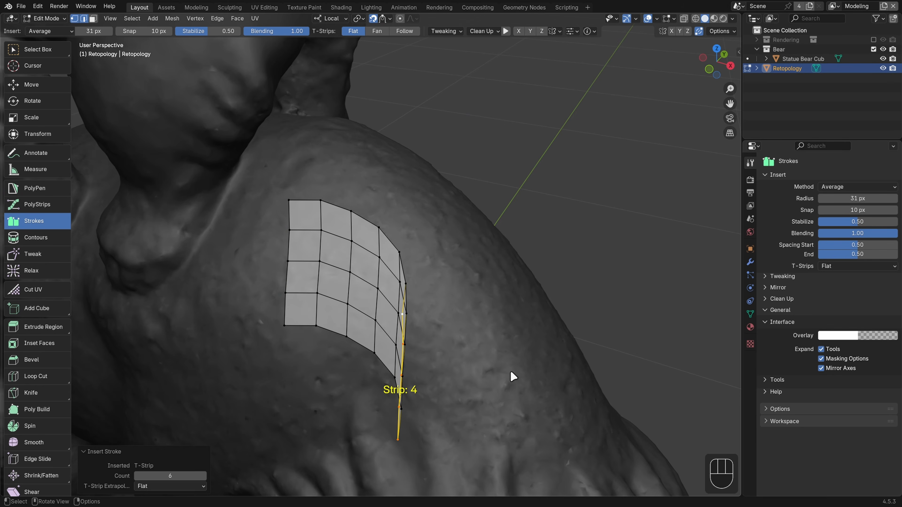
pyautogui.moveTo(501, 368)
pyautogui.keyDown('alt'); pyautogui.mouseDown(button='middle')
pyautogui.moveTo(502, 358)
pyautogui.moveTo(515, 368)
pyautogui.mouseUp(button='middle'); pyautogui.keyUp('alt')
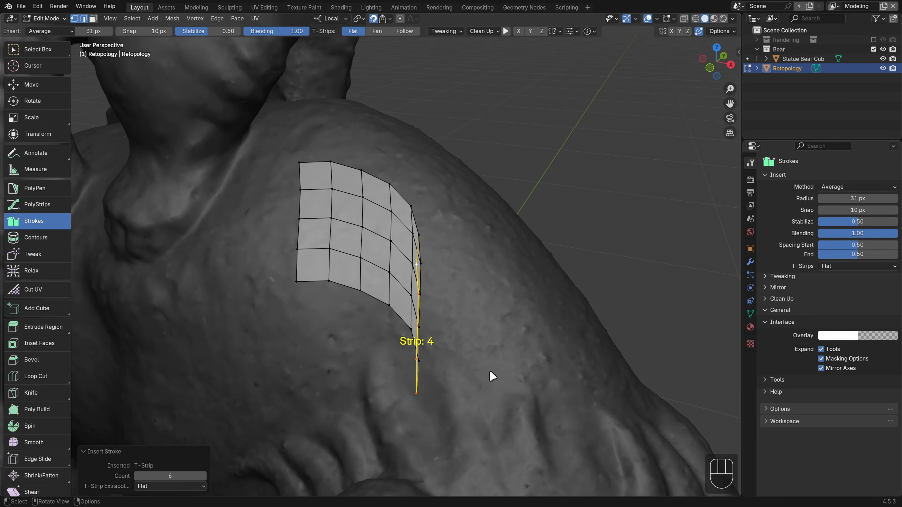
pyautogui.click(197, 488)
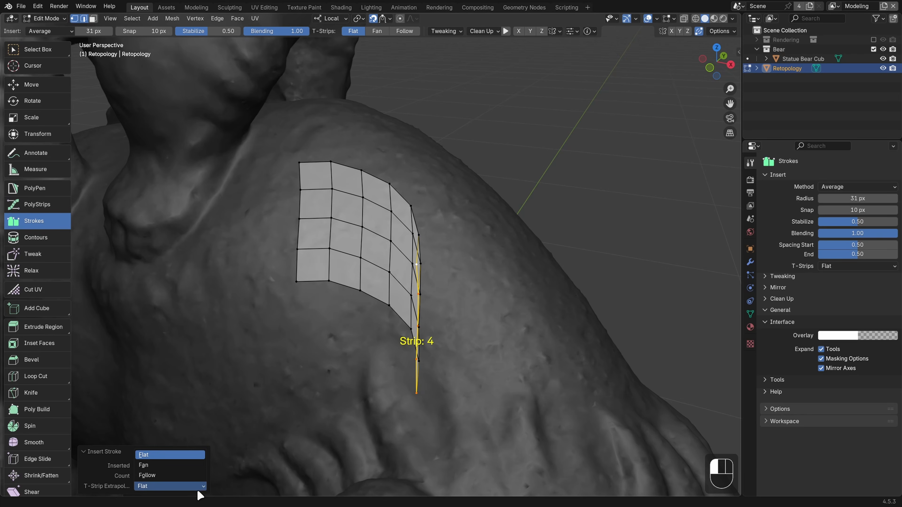
pyautogui.click(196, 480)
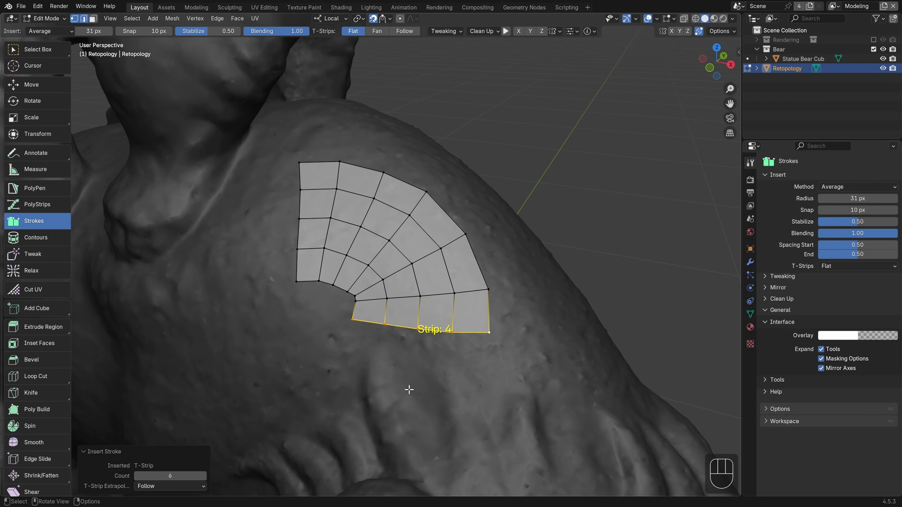
# - Extend the curved patch's lower end down the bear's side with more strokes, and undo all strips on the surface
pyautogui.moveTo(419, 329)
pyautogui.keyDown('ctrl'); pyautogui.mouseDown()
pyautogui.moveTo(413, 379)
pyautogui.moveTo(421, 417)
pyautogui.moveTo(413, 413)
pyautogui.moveTo(437, 473)
pyautogui.mouseUp(); pyautogui.keyUp('ctrl')
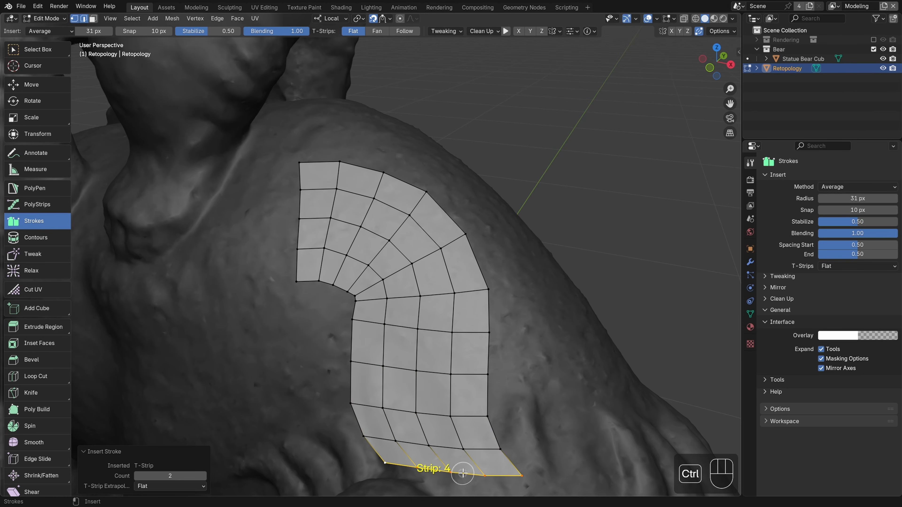
pyautogui.hotkey('ctrl', 'z')
pyautogui.hotkey('ctrl', 'z')
pyautogui.hotkey('ctrl', 'z')
pyautogui.hotkey('ctrl', 'z')
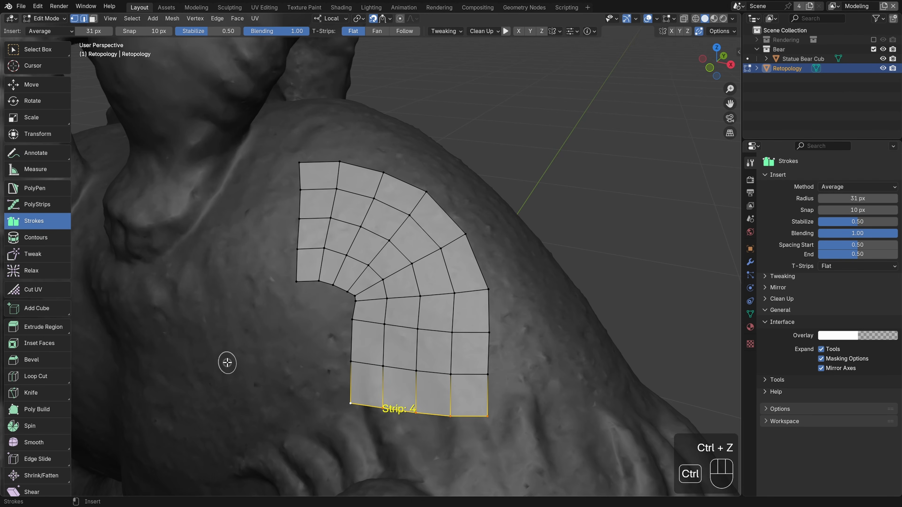
# - Draw an S-shaped stroke on the bear's back, widen it with a short crosswise stroke, and set its T-strip extrapolation to Fan
pyautogui.moveTo(310, 240)
pyautogui.mouseDown(button='middle')
pyautogui.moveTo(322, 234)
pyautogui.moveTo(328, 260)
pyautogui.mouseUp(button='middle')
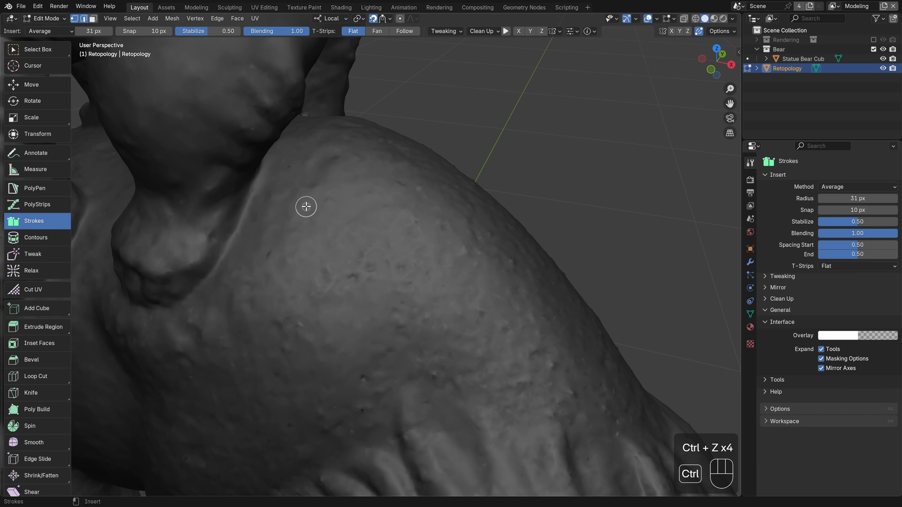
pyautogui.moveTo(304, 205)
pyautogui.keyDown('ctrl'); pyautogui.mouseDown()
pyautogui.moveTo(354, 246)
pyautogui.moveTo(350, 301)
pyautogui.moveTo(288, 358)
pyautogui.moveTo(296, 393)
pyautogui.mouseUp(); pyautogui.keyUp('ctrl')
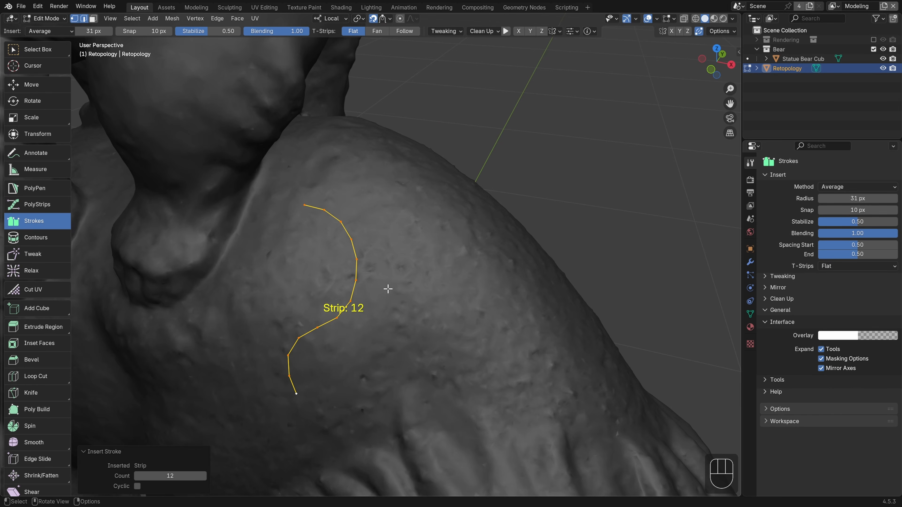
pyautogui.keyDown('ctrl'); pyautogui.moveTo(356, 280); pyautogui.dragTo(382, 294); pyautogui.keyUp('ctrl')
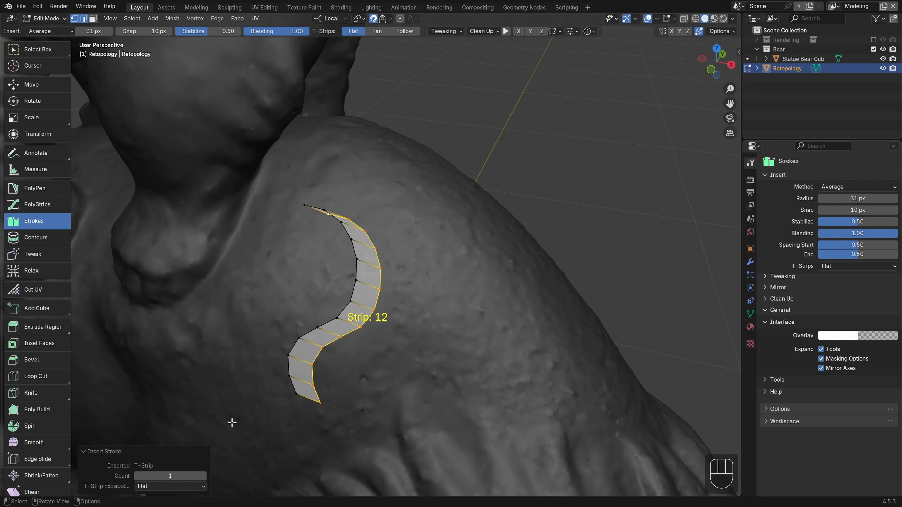
pyautogui.click(196, 485)
pyautogui.click(183, 466)
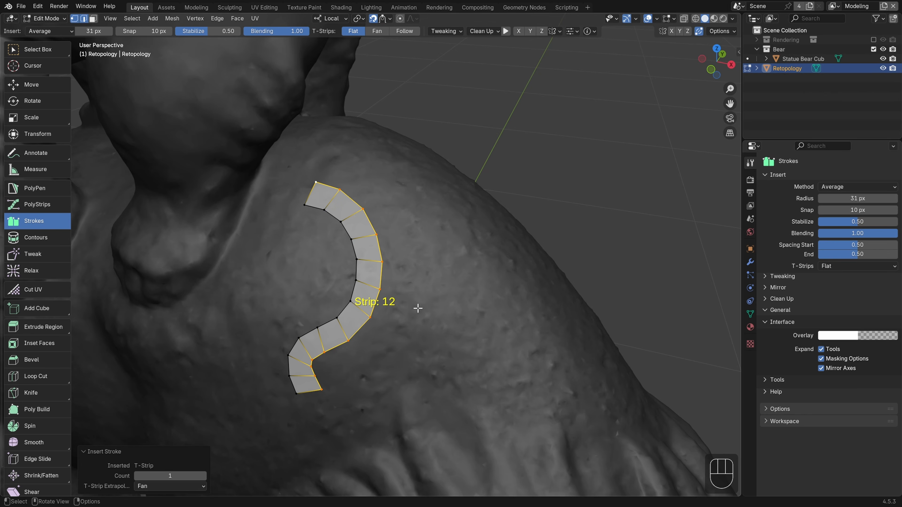
# - Set the default T-Strips extrapolation to Fan and build a second, narrower S-shaped strip beside the first one
pyautogui.click(377, 31)
pyautogui.click(419, 287)
pyautogui.moveTo(459, 284); pyautogui.dragTo(394, 282, button='middle')
pyautogui.moveTo(388, 227)
pyautogui.keyDown('ctrl'); pyautogui.mouseDown()
pyautogui.moveTo(433, 256)
pyautogui.moveTo(390, 304)
pyautogui.moveTo(402, 371)
pyautogui.moveTo(440, 357)
pyautogui.mouseUp(); pyautogui.keyUp('ctrl')
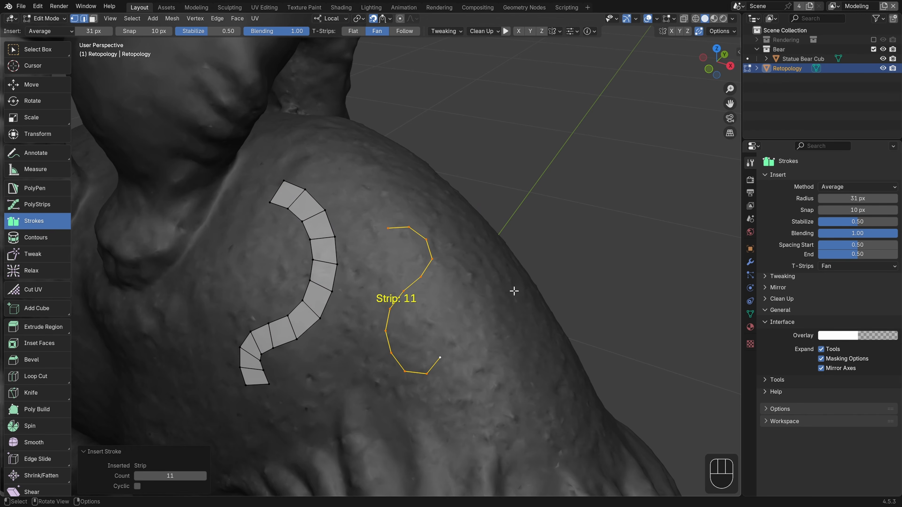
pyautogui.keyDown('ctrl'); pyautogui.click(428, 284); pyautogui.keyUp('ctrl')
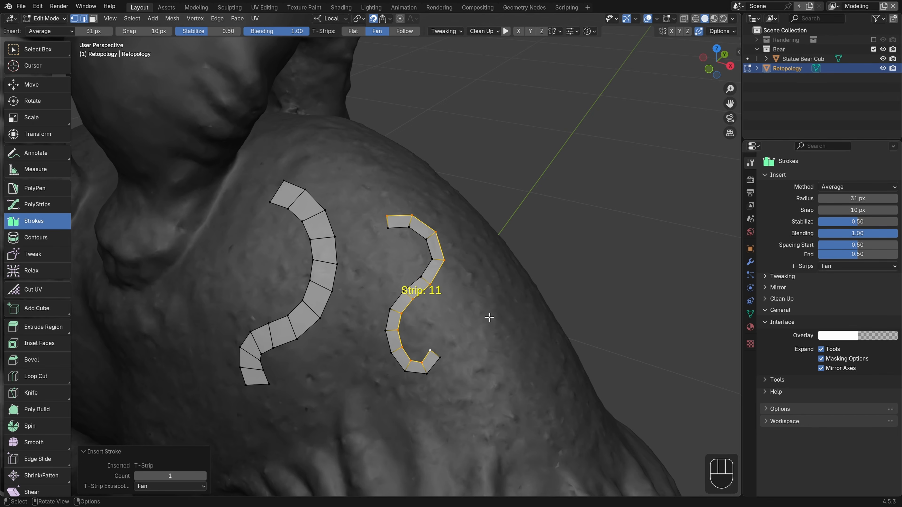
# - Reset the default T-Strips extrapolation to Flat and select the three outer edges in the middle of the first S-shaped strip
pyautogui.click(353, 31)
pyautogui.keyDown('alt'); pyautogui.moveTo(451, 306); pyautogui.dragTo(444, 283, button='middle'); pyautogui.keyUp('alt')
pyautogui.keyDown('alt'); pyautogui.keyDown('shift'); pyautogui.moveTo(441, 237); pyautogui.dragTo(456, 290, button='middle'); pyautogui.keyUp('shift'); pyautogui.keyUp('alt')
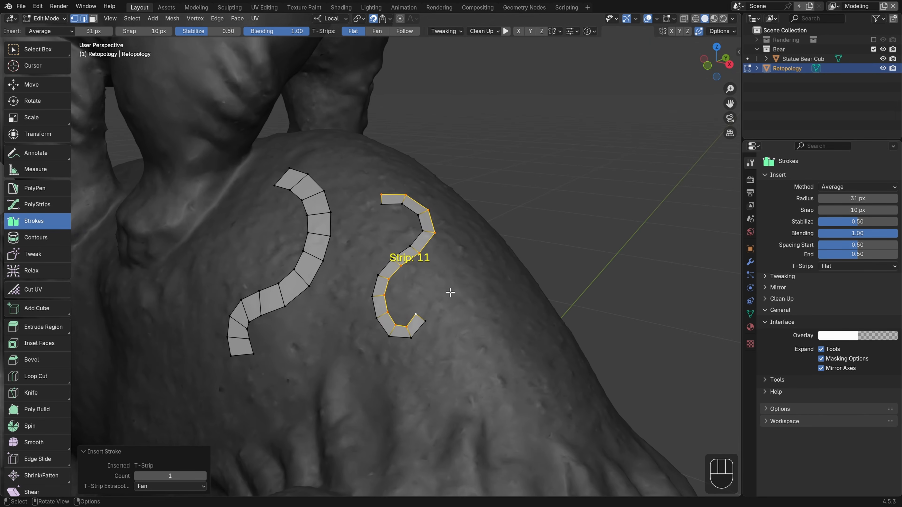
pyautogui.click(314, 274)
pyautogui.keyDown('shift'); pyautogui.click(332, 239); pyautogui.keyUp('shift')
pyautogui.keyDown('shift'); pyautogui.click(331, 212); pyautogui.keyUp('shift')
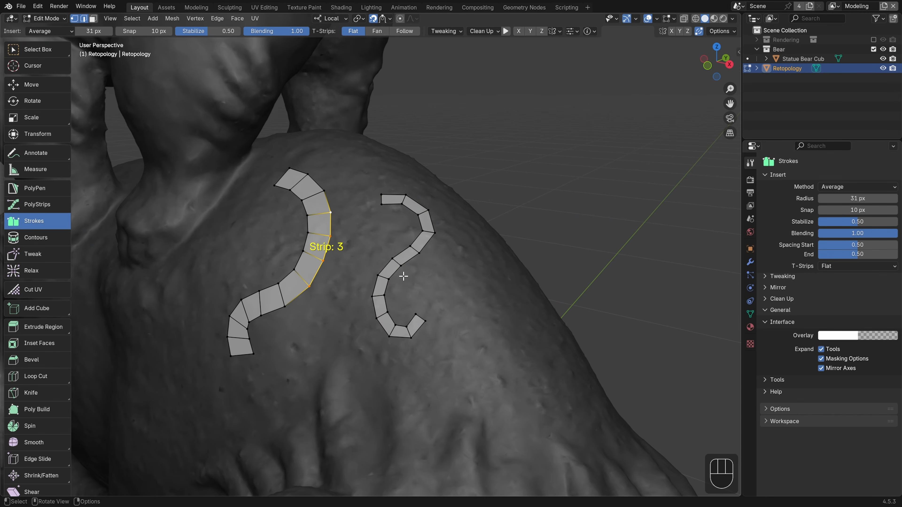
# - Try a parallel stroke beside the selected edges, undo it, and bridge them to the second strip with two columns of faces
pyautogui.moveTo(360, 211)
pyautogui.keyDown('ctrl'); pyautogui.mouseDown()
pyautogui.moveTo(364, 249)
pyautogui.moveTo(351, 288)
pyautogui.mouseUp(); pyautogui.keyUp('ctrl')
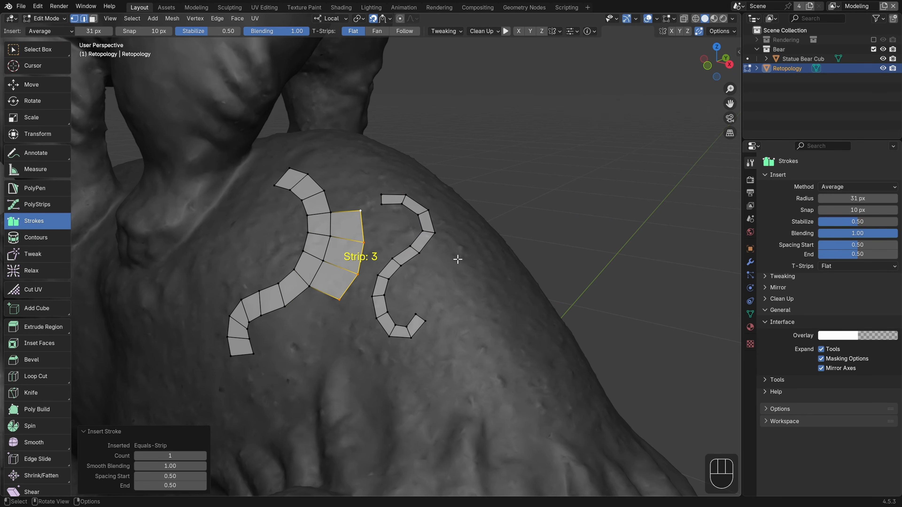
pyautogui.hotkey('ctrl', 'z')
pyautogui.keyDown('ctrl'); pyautogui.moveTo(323, 262); pyautogui.dragTo(377, 276); pyautogui.keyUp('ctrl')
pyautogui.hotkey('ctrl', 'z')
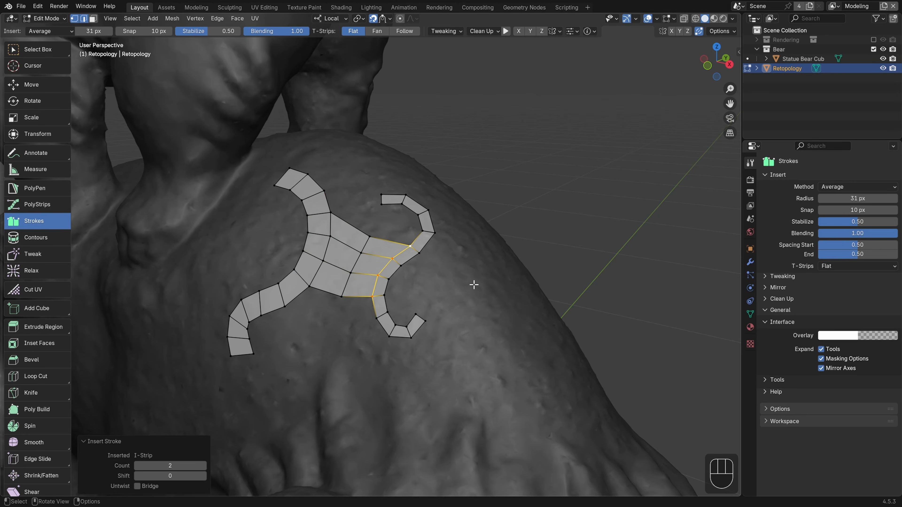